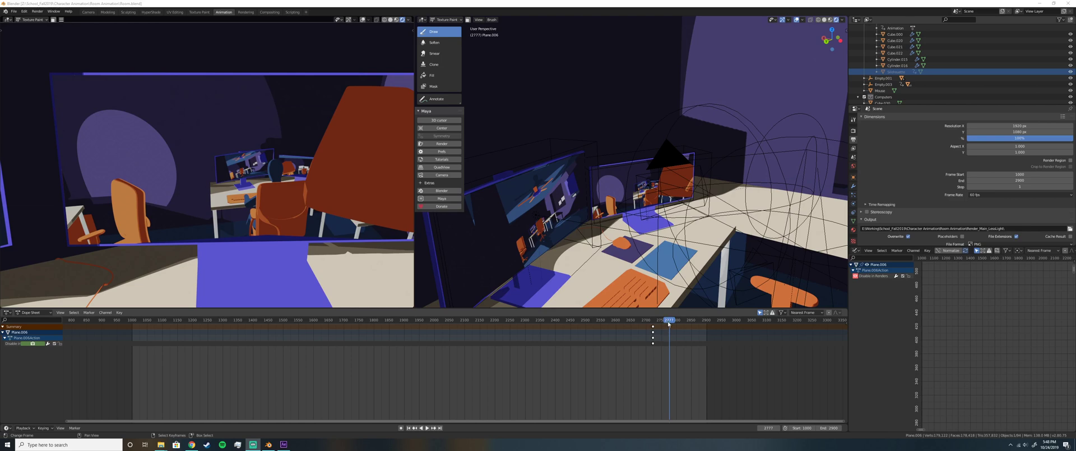
Go to frame 1308 in the timeline and open the HyperShade workspace with the desks and chairs in view
left_click_drag(669, 323, 226, 320)
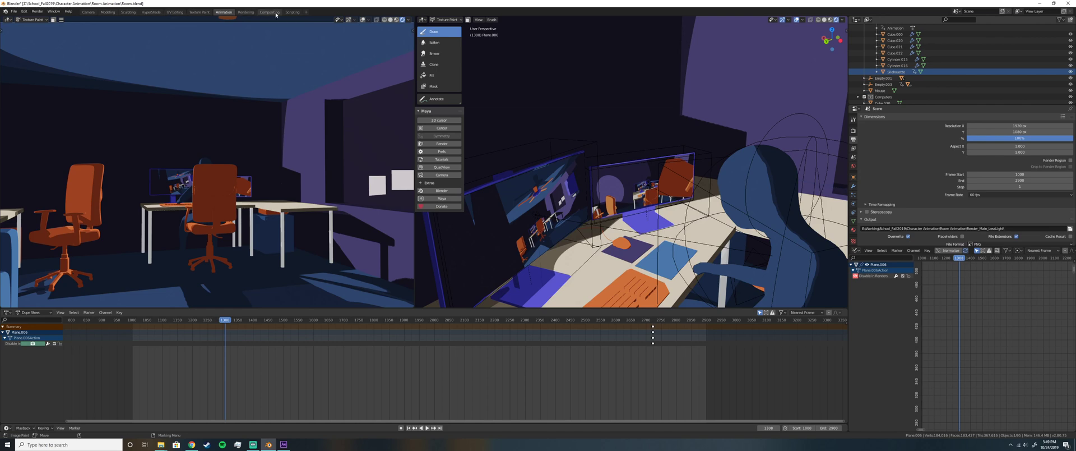
left_click(157, 14)
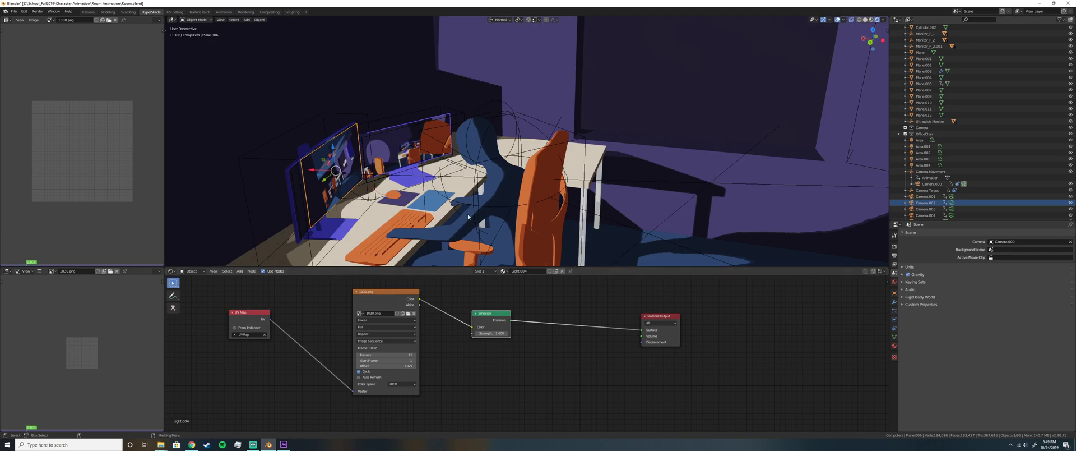
middle_click_drag(621, 216, 558, 174)
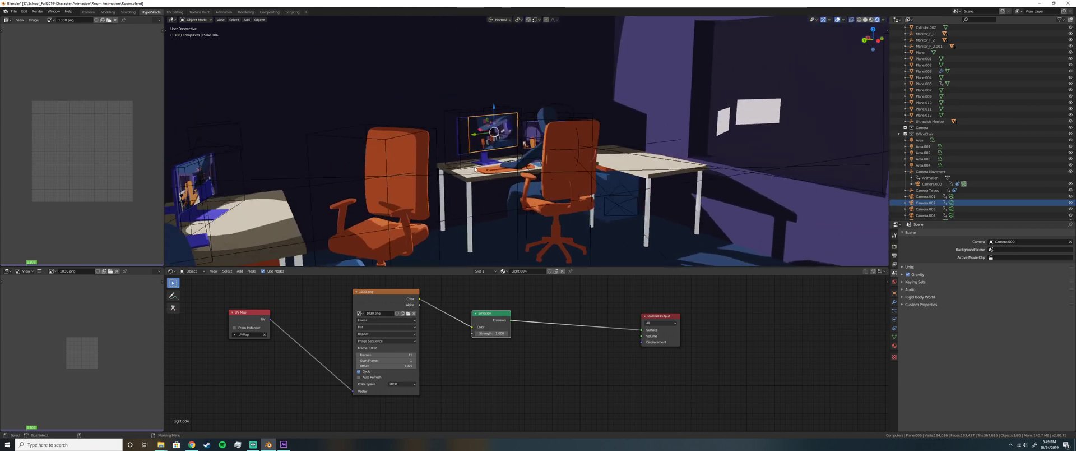
middle_click_drag(470, 147, 580, 158)
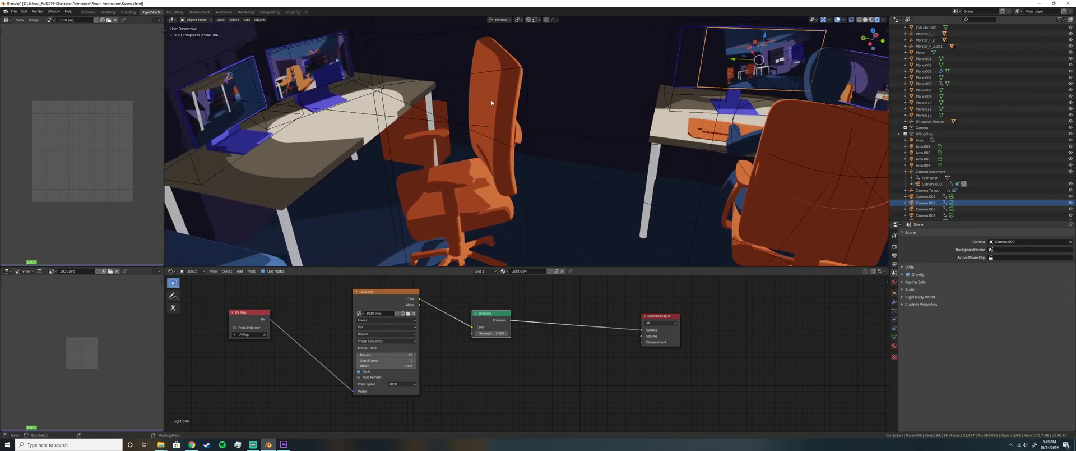
Select the backrest of the office chair between the two desks and show its Toon Chair material nodes
middle_click_drag(499, 116, 515, 74)
left_click(515, 72)
scroll(645, 364, "down", 1)
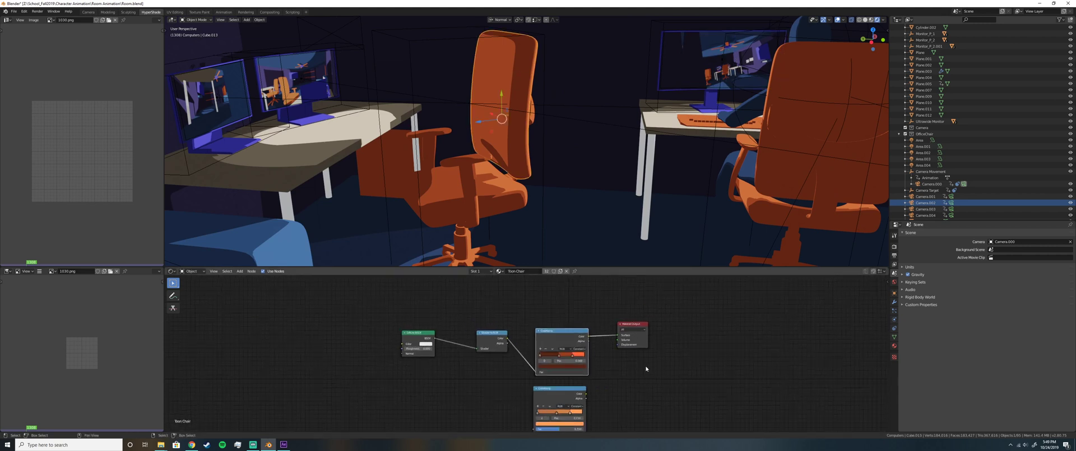
middle_click_drag(626, 376, 566, 367)
scroll(580, 327, "up", 3)
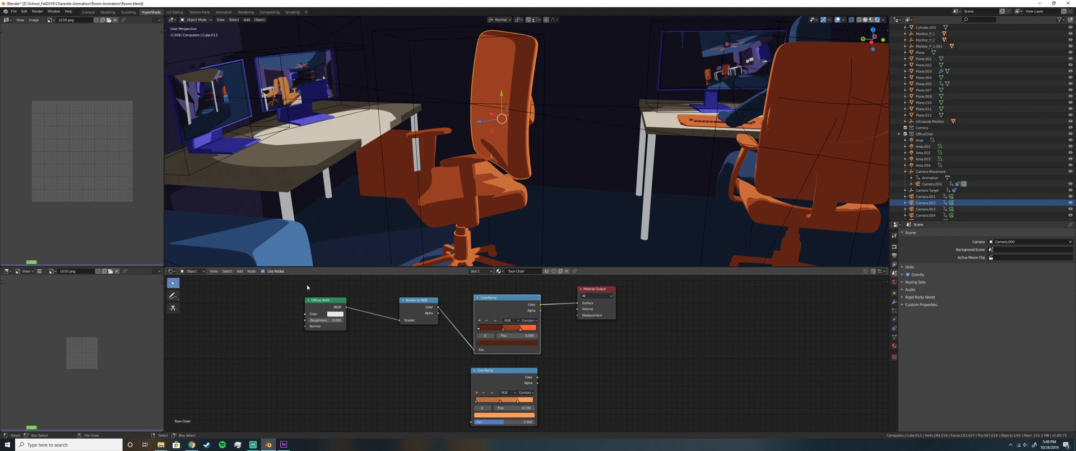
Disconnect the ColorRamp from the Material Output and move the Diffuse BSDF, Shader to RGB and ColorRamp nodes aside
left_click_drag(307, 286, 437, 309)
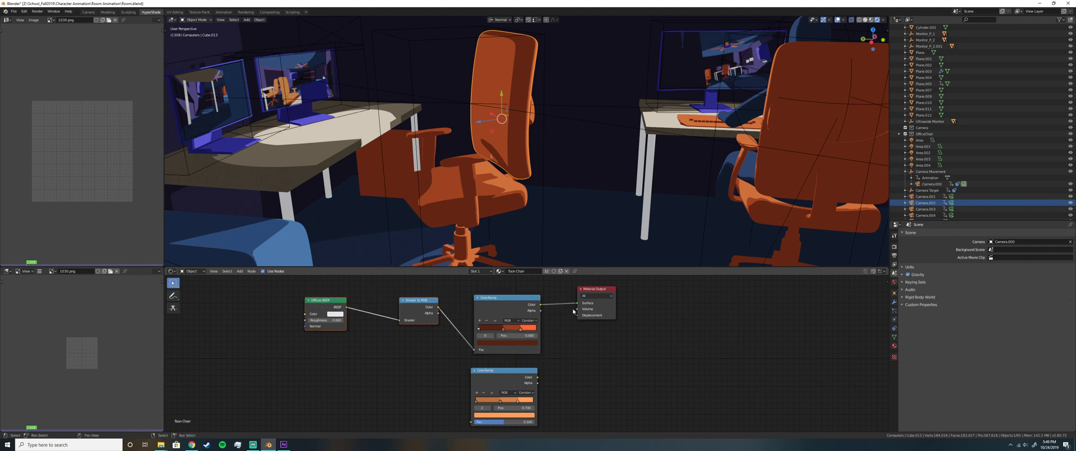
left_click_drag(573, 307, 436, 324)
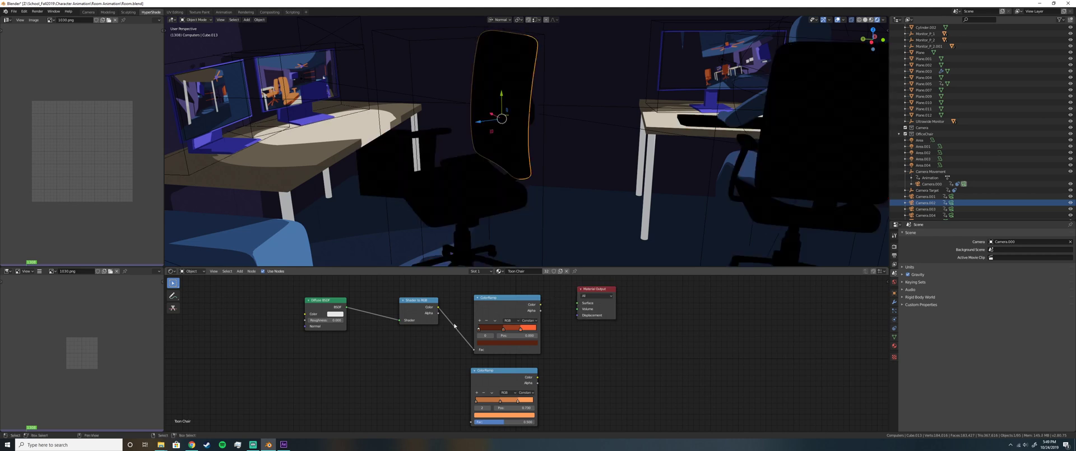
left_click_drag(321, 290, 498, 314)
key("g")
left_click(318, 374)
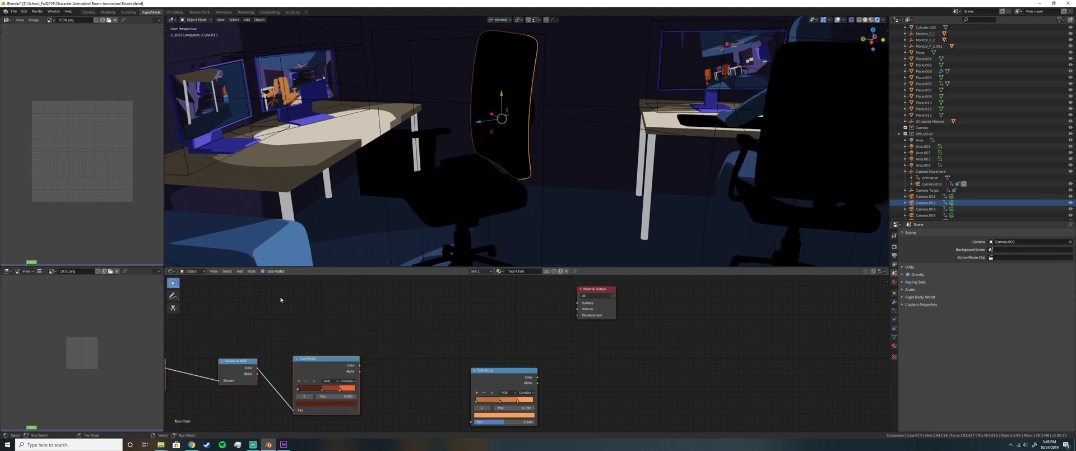
Try a Principled BSDF node connected to the Material Output's Surface input, and delete the node again
key("shift+a")
mouse_move(450, 336)
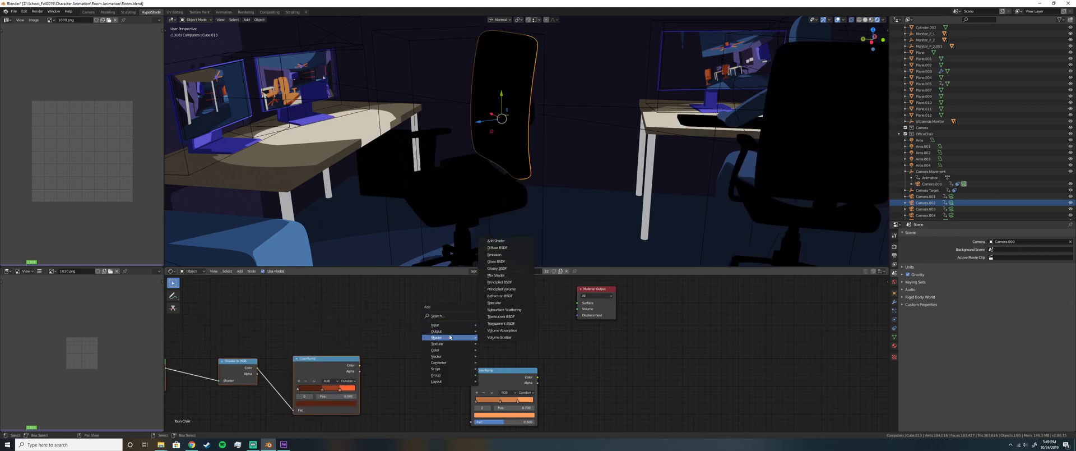
left_click(497, 282)
left_click(485, 293)
left_click_drag(557, 304, 577, 302)
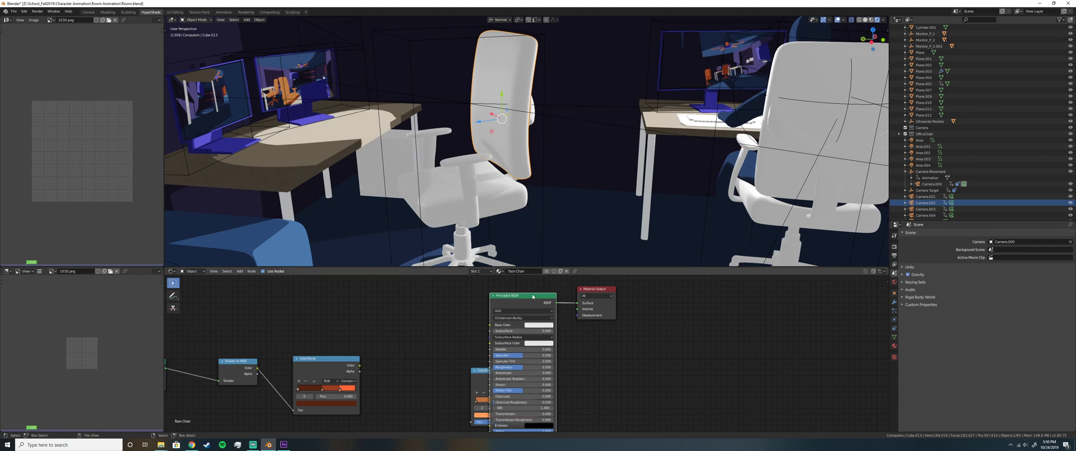
key("x")
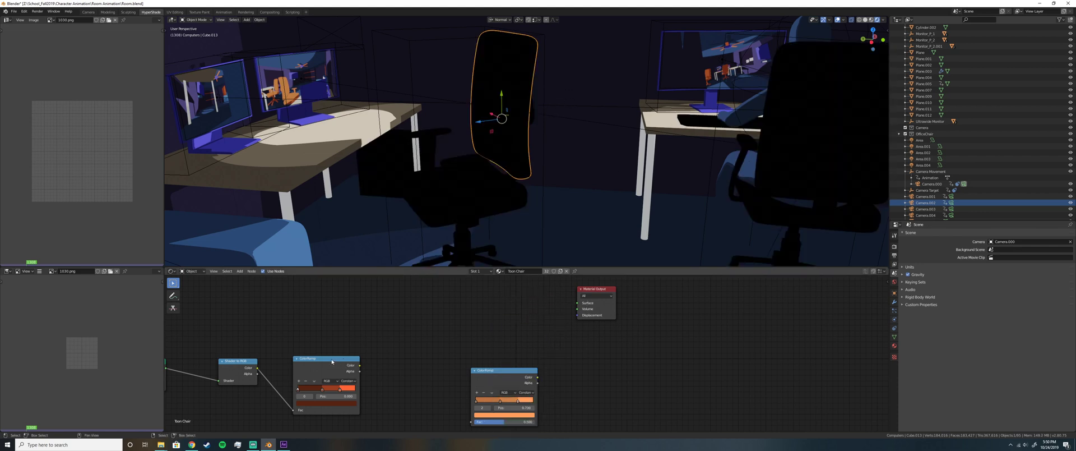
Move the three toon shader nodes back beside the Material Output and reconnect the ColorRamp's Color to Surface
scroll(212, 341, "down", 3)
left_click_drag(224, 341, 343, 395)
left_click_drag(359, 360, 494, 302)
scroll(494, 304, "up", 3)
middle_click_drag(495, 303, 516, 334)
scroll(459, 331, "up", 3)
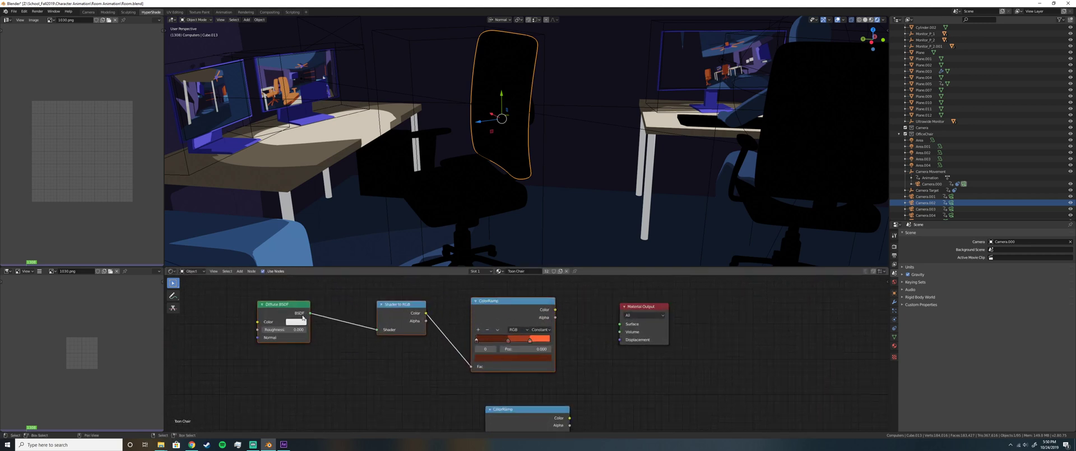
left_click_drag(481, 302, 469, 306)
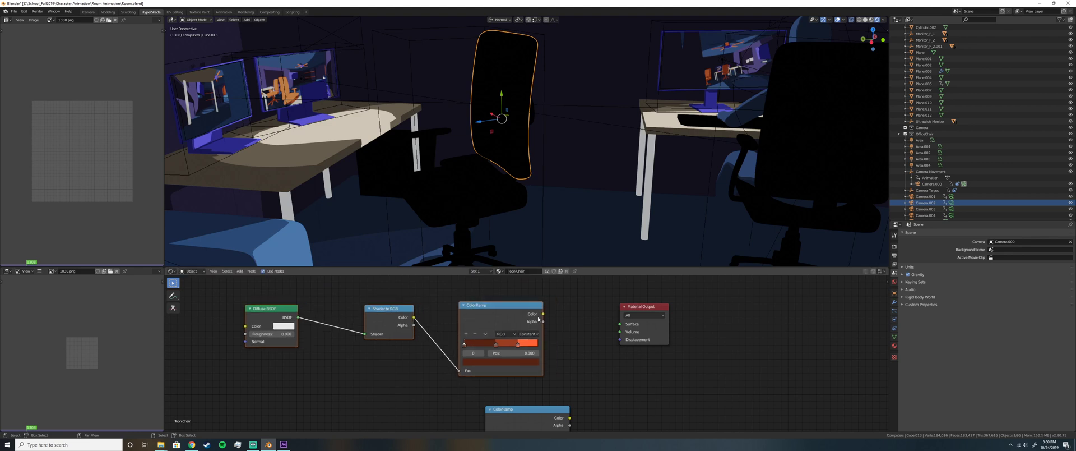
left_click_drag(543, 314, 620, 324)
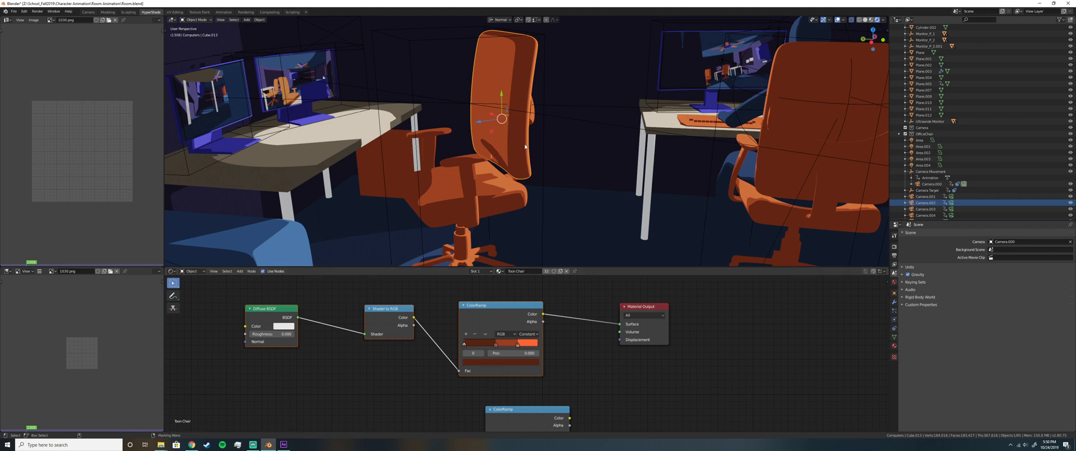
Change the brightest stop of the connected ColorRamp to magenta
left_click(521, 346)
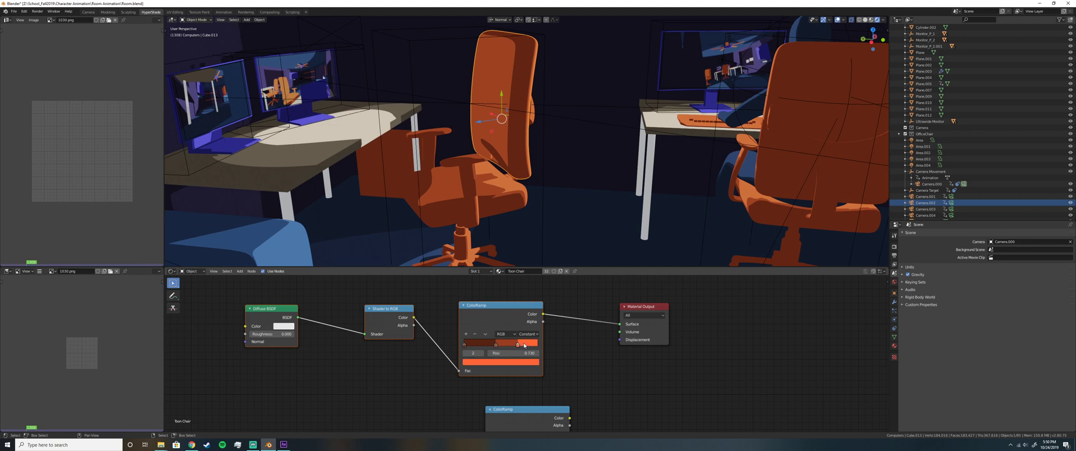
left_click(502, 365)
left_click(508, 293)
left_click_drag(509, 293, 508, 293)
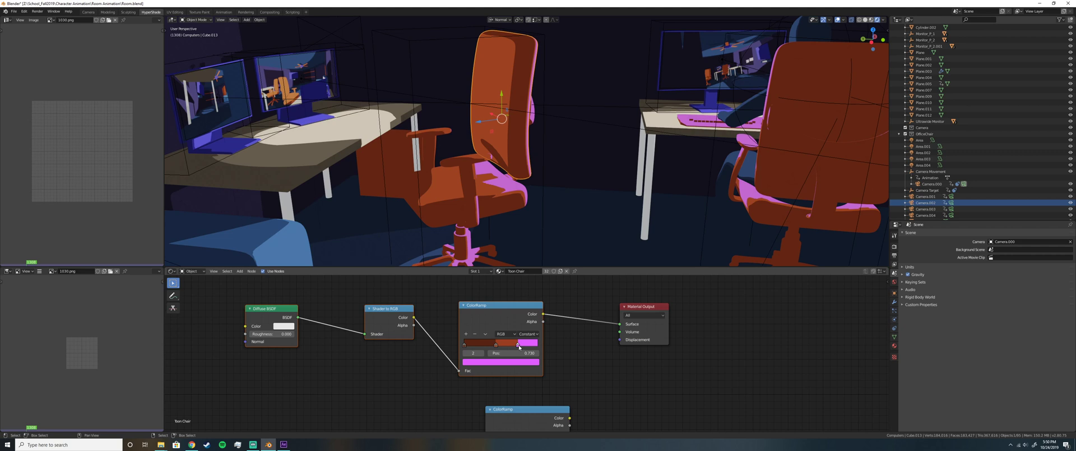
Set the ColorRamp's brightest stop back to a bright orange
left_click(513, 363)
left_click_drag(507, 293, 489, 308)
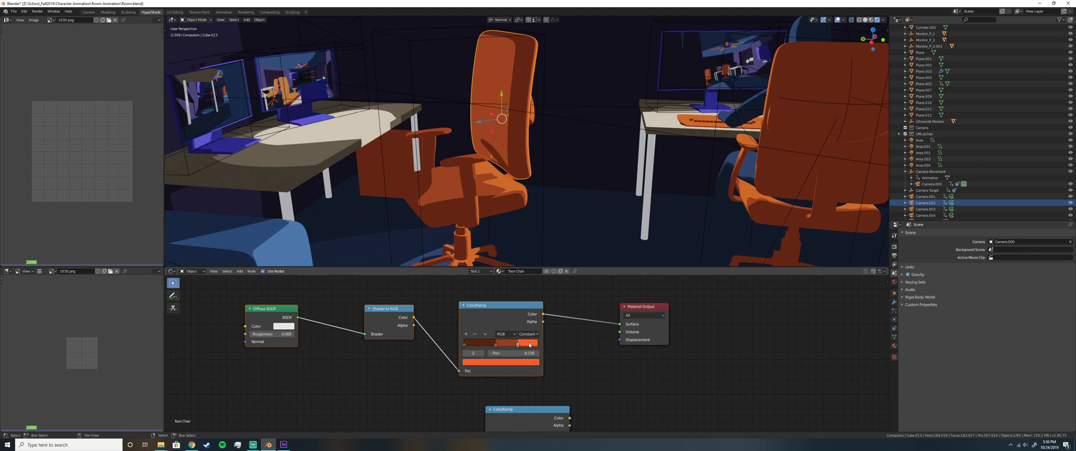
left_click(522, 367)
left_click(514, 363)
Examine the colors of the ColorRamp's middle and darkest stops
left_click(496, 344)
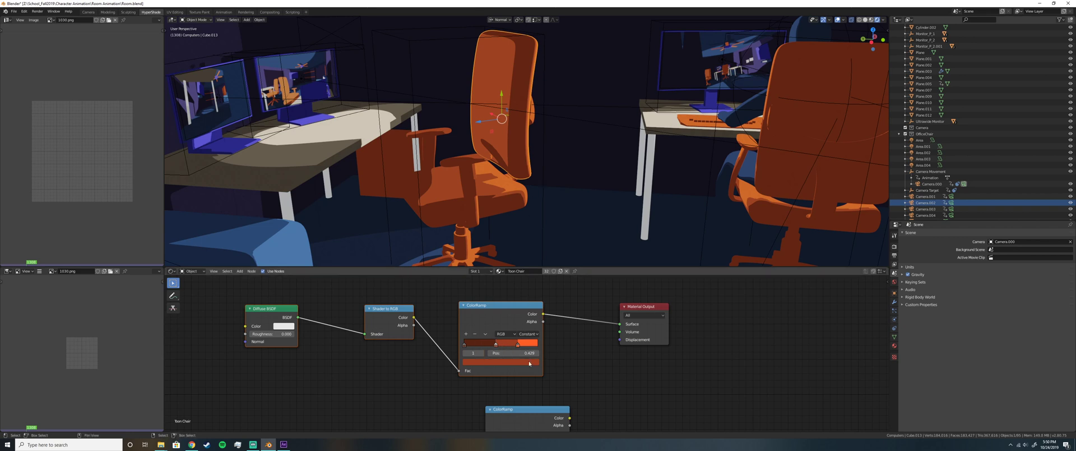
left_click(512, 363)
left_click(502, 362)
left_click(479, 362)
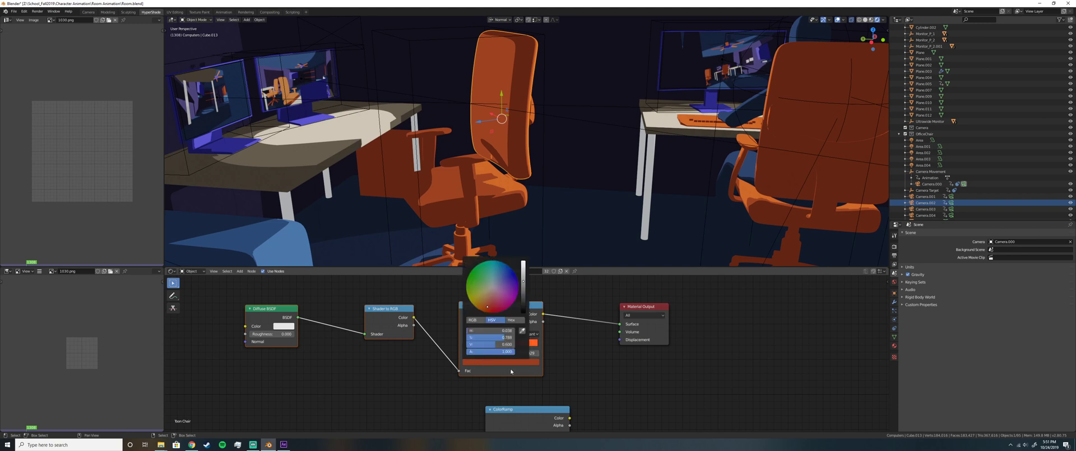
left_click(471, 346)
left_click(496, 362)
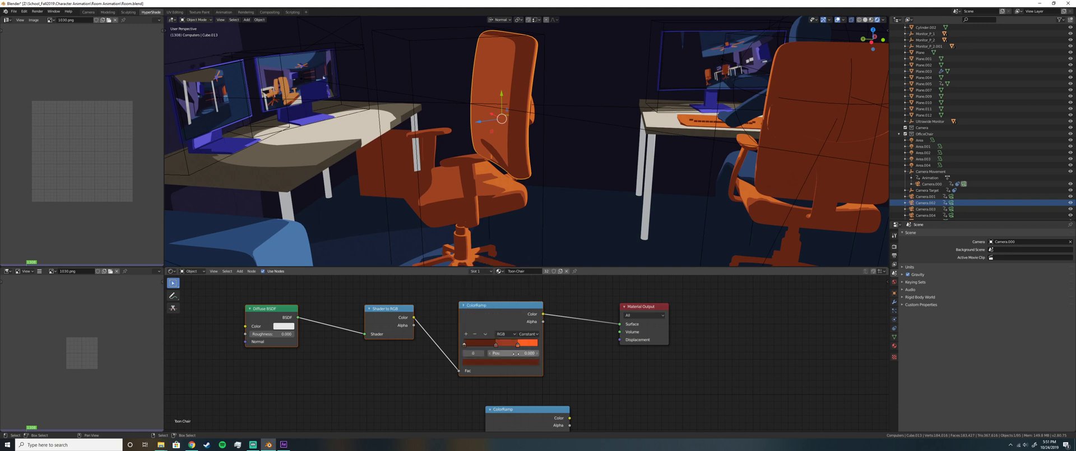
left_click(498, 363)
Examine the desk's Toon Desk material nodes, and select the screen of the desk's nearer monitor to show its emission material
scroll(678, 311, "down", 2)
left_click(280, 121)
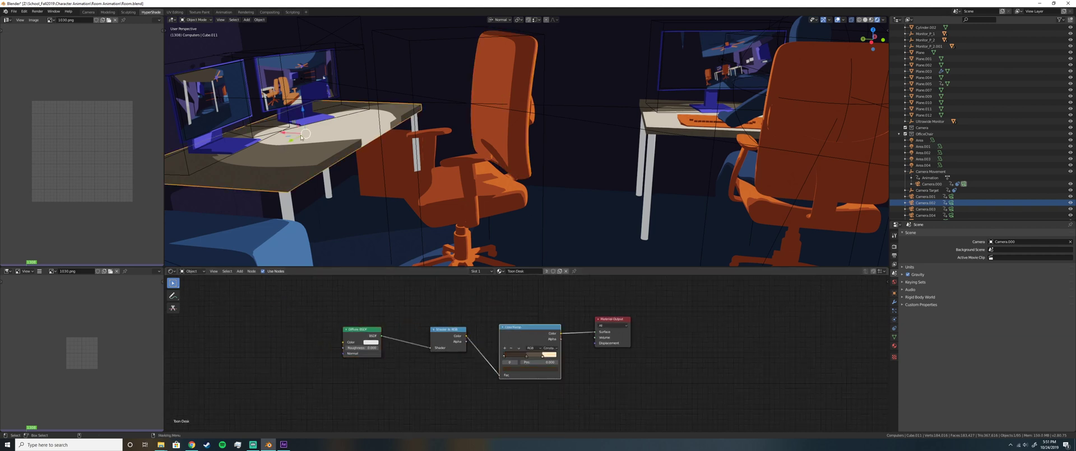
left_click(209, 130)
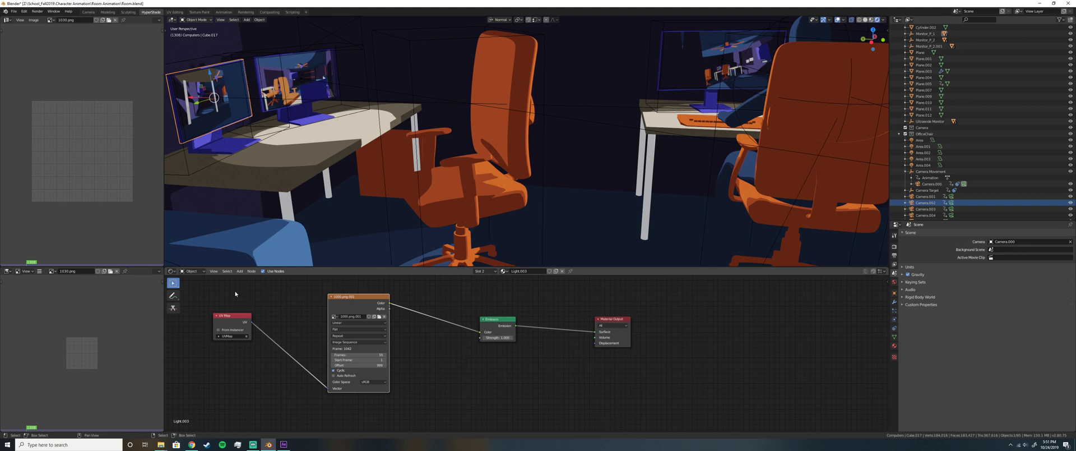
key("shift+a")
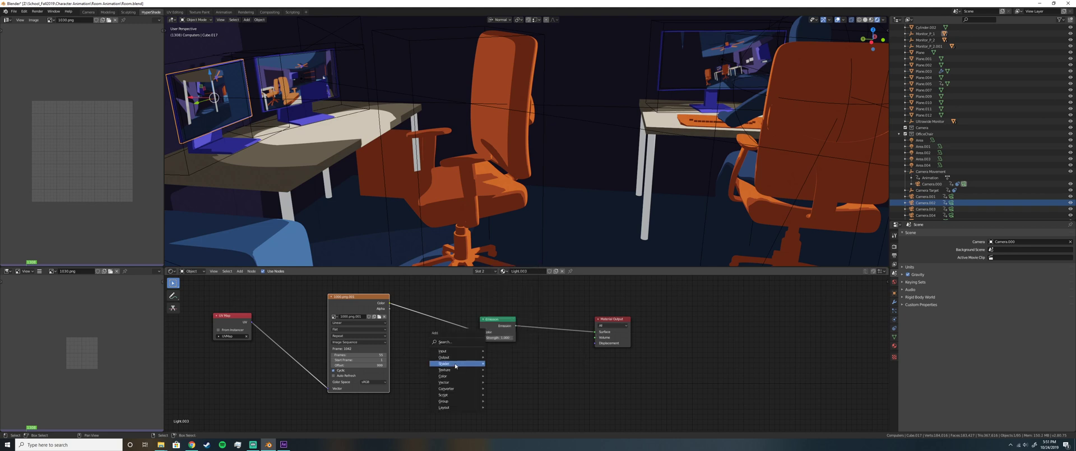
mouse_move(456, 366)
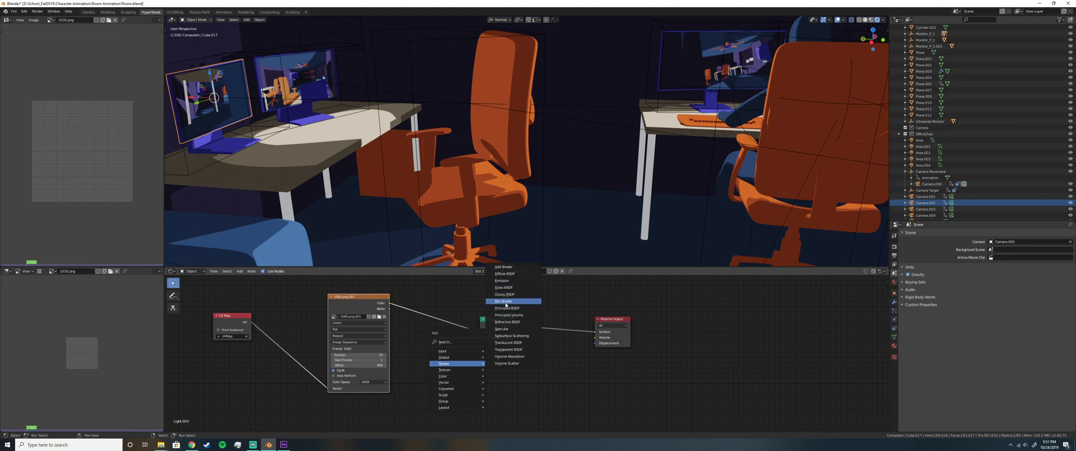
left_click(501, 280)
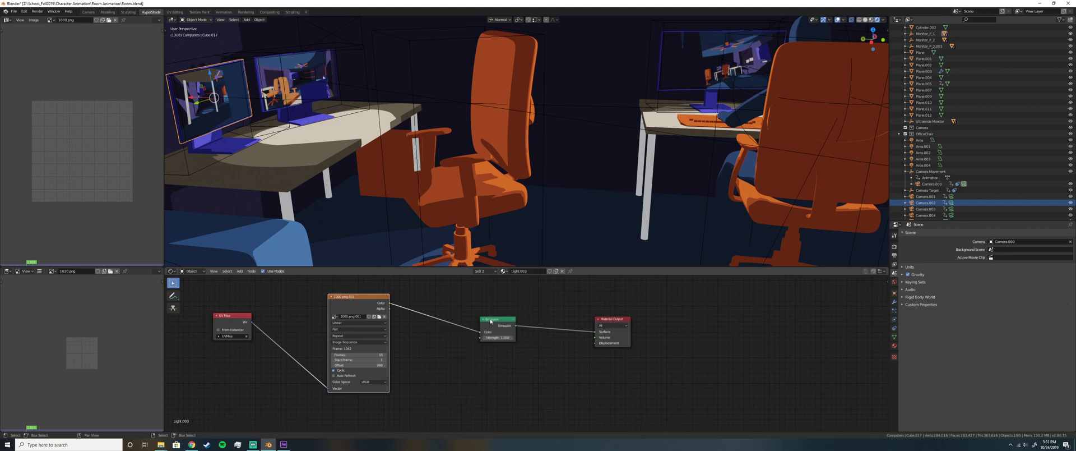
Move the Emission and image sequence nodes closer to the Material Output, and add an Image Texture node below the UV Map node
left_click_drag(490, 321, 502, 321)
left_click_drag(353, 297, 419, 297)
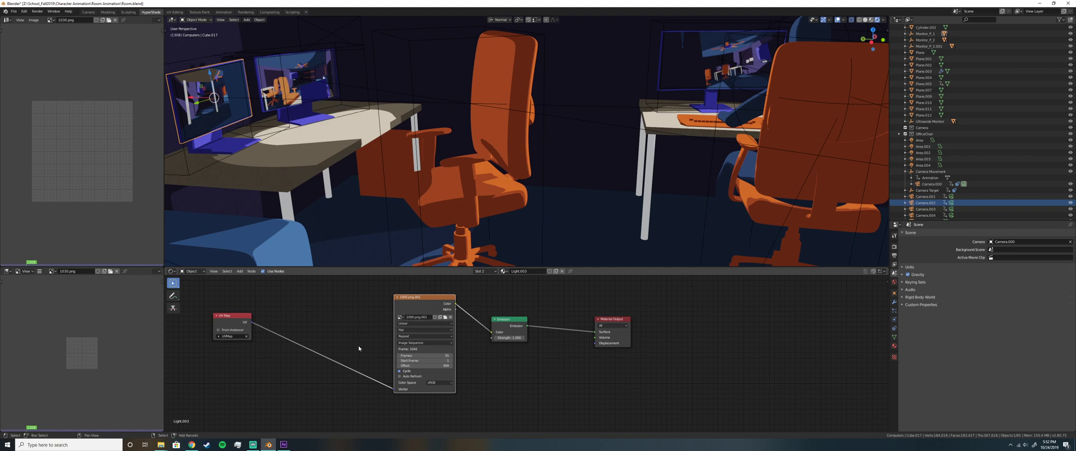
key("shift+a")
mouse_move(358, 345)
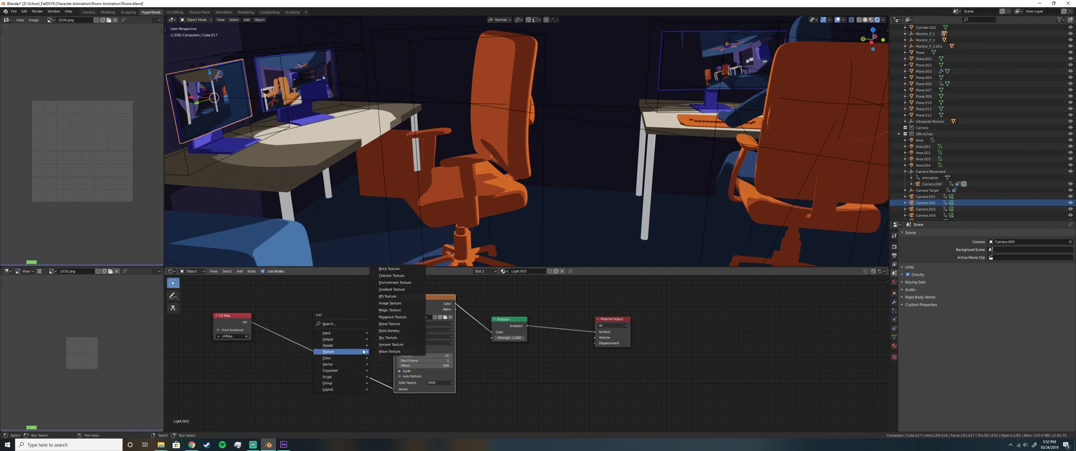
key("Escape")
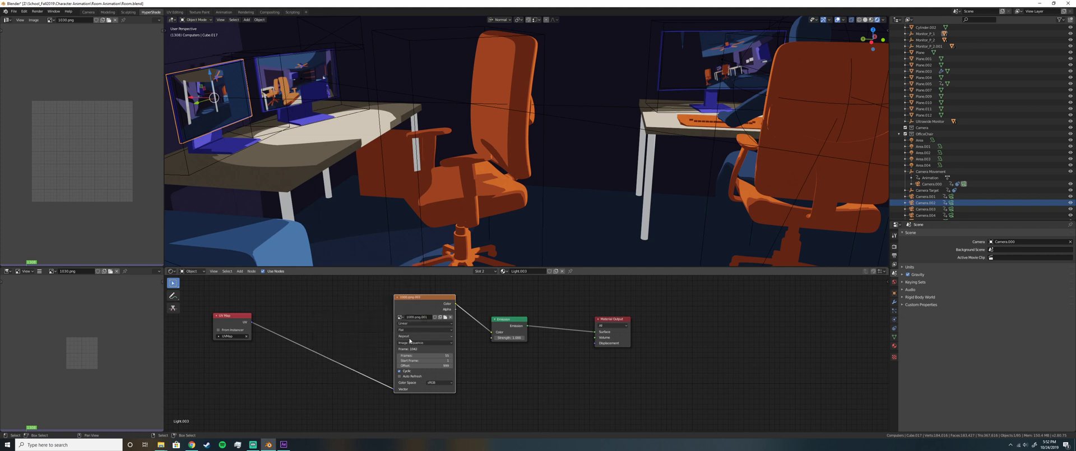
key("shift+a")
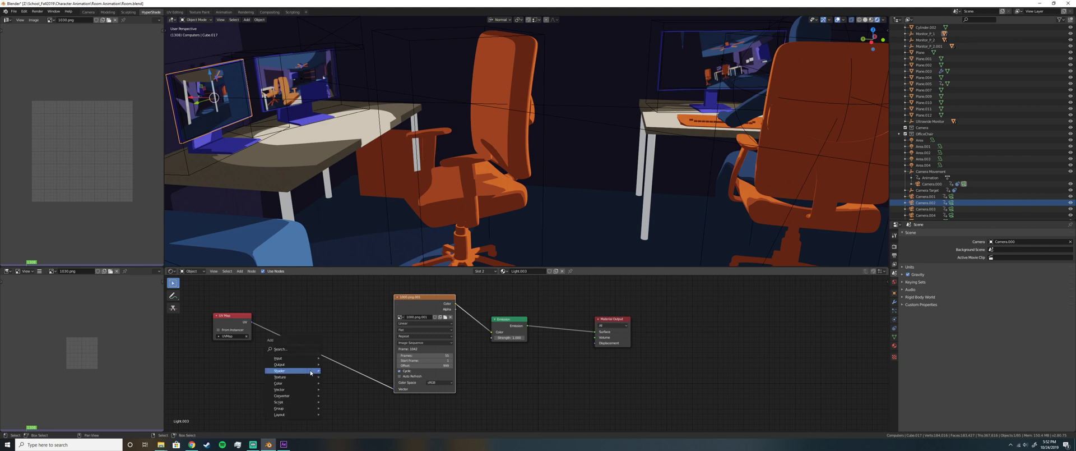
mouse_move(310, 374)
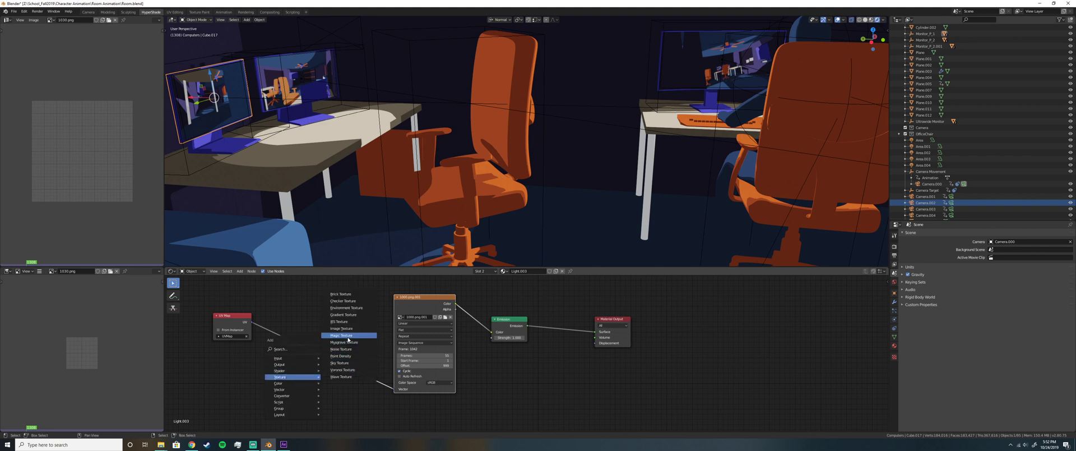
left_click(344, 328)
left_click(354, 414)
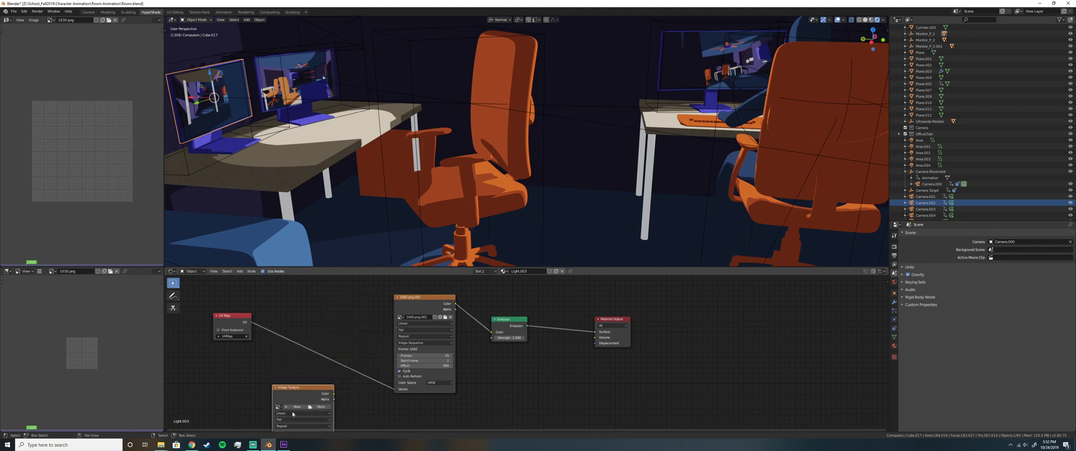
scroll(372, 411, "down", 1)
middle_click_drag(372, 411, 447, 390)
scroll(331, 365, "up", 1)
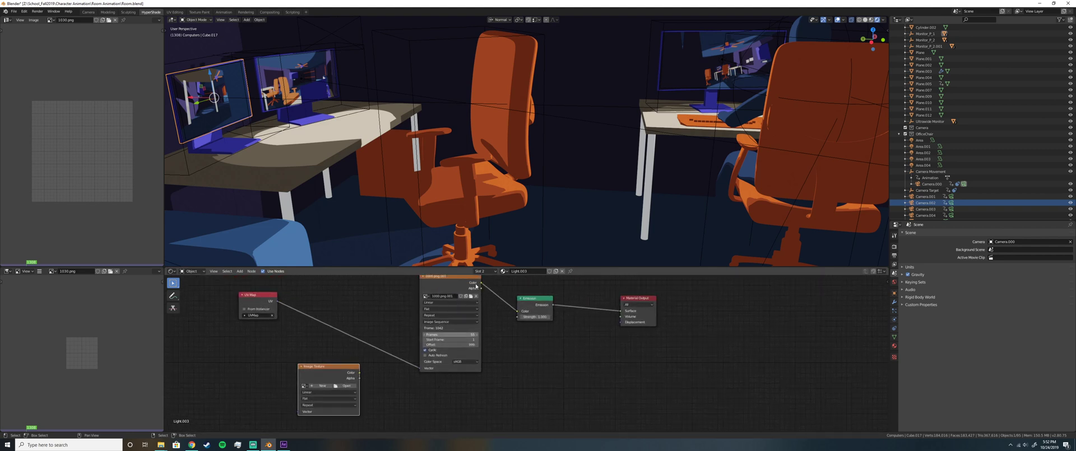
Choose Image Sequence as the source of the image texture node connected to the Emission shader
left_click(443, 322)
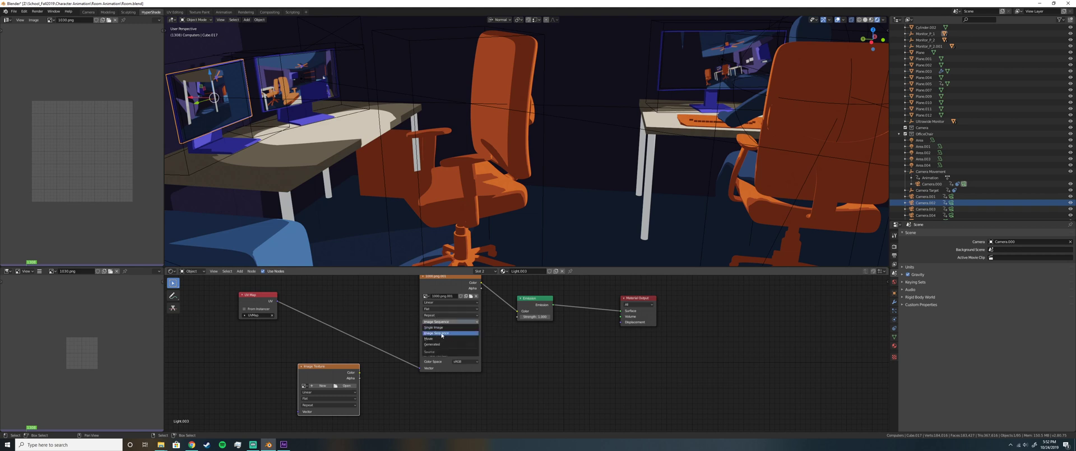
left_click(453, 333)
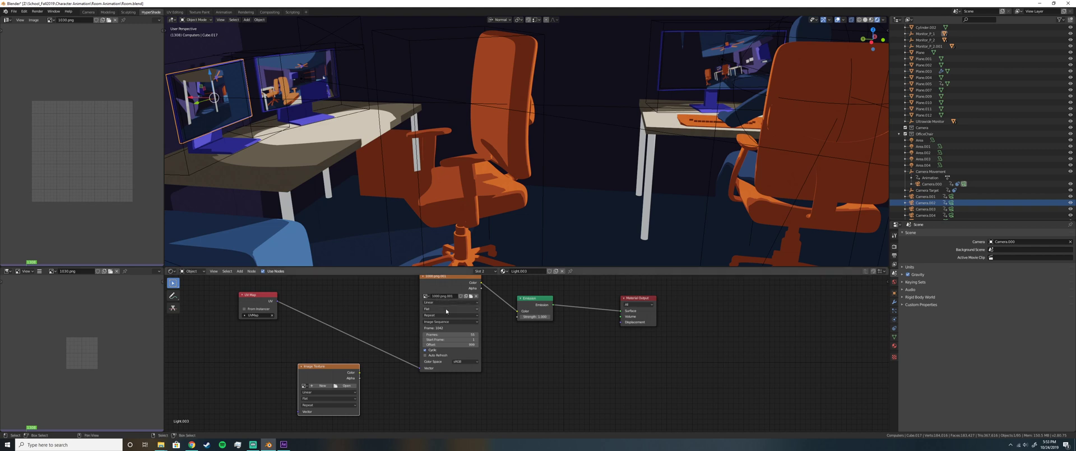
Browse the project and render folders from the image sequence node's file chooser, and leave without opening a file
left_click(470, 296)
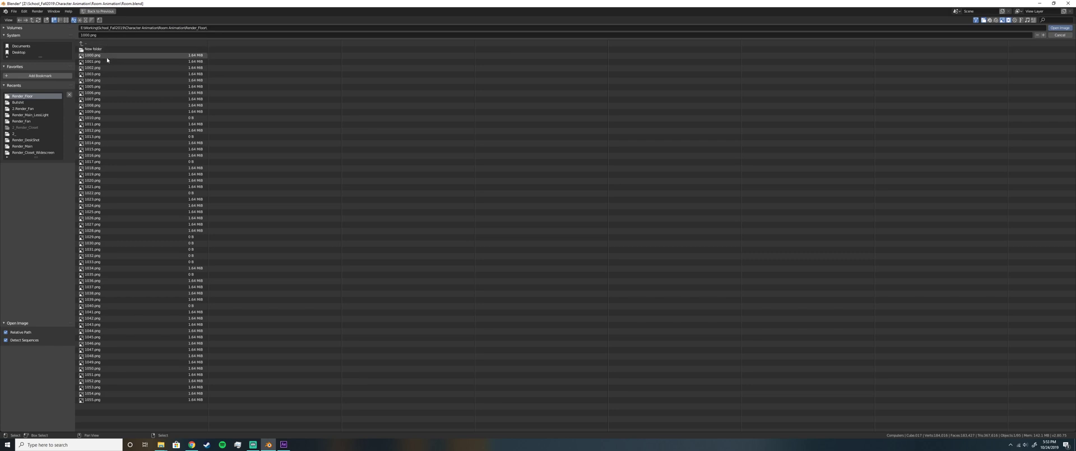
double_click(85, 43)
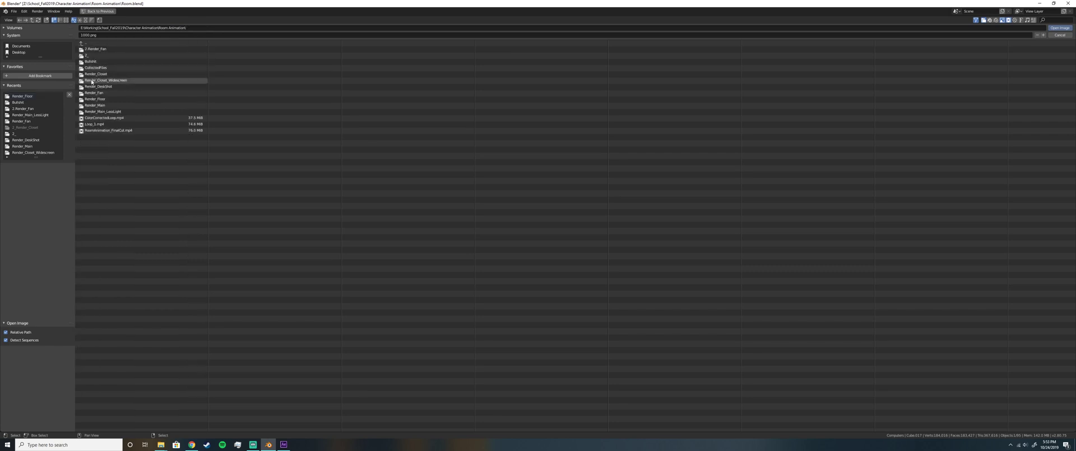
double_click(92, 80)
double_click(85, 43)
double_click(85, 43)
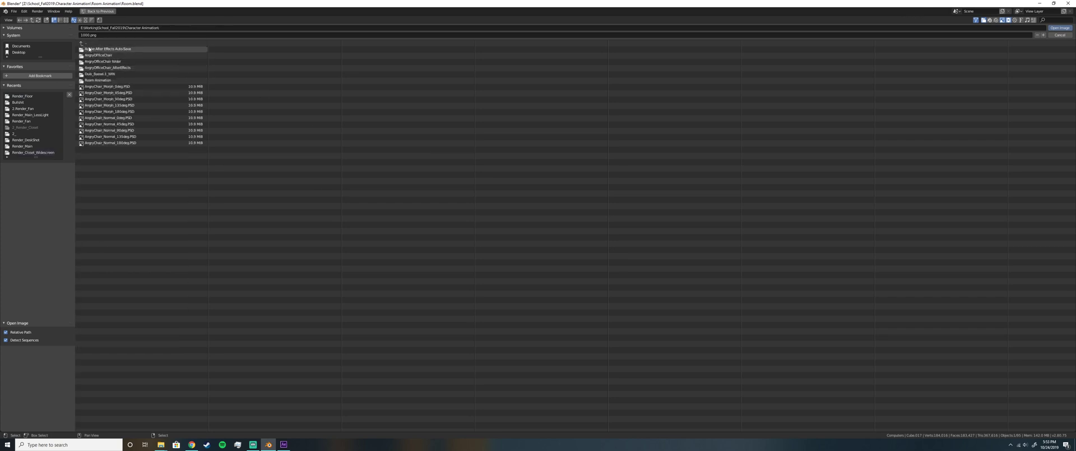
left_click(1057, 36)
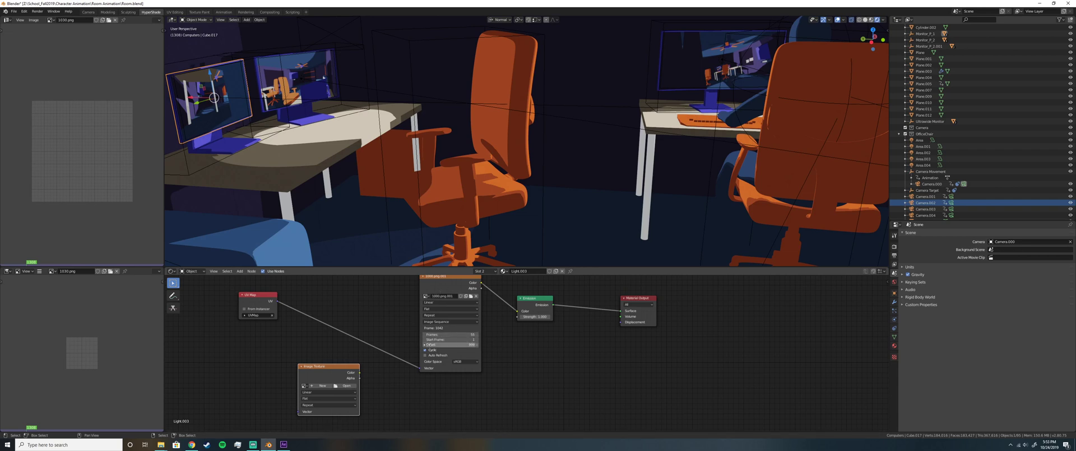
Play back the animation from the scene's start frame in the Animation workspace, and scrub ahead along the timeline
left_click(225, 12)
left_click_drag(212, 321, 133, 320)
key("space")
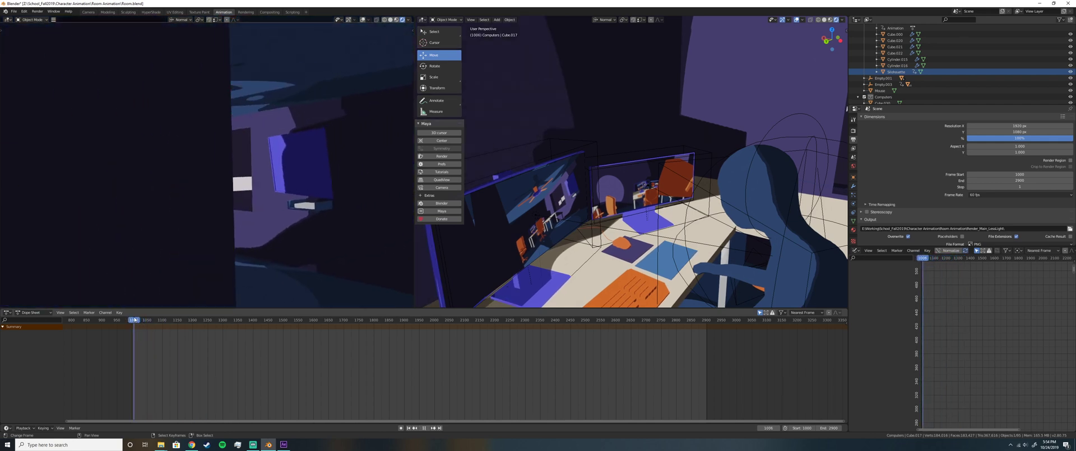
scroll(183, 345, "down", 1)
middle_click_drag(183, 345, 632, 328)
mouse_move(602, 320)
left_mouse_down()
mouse_move(322, 337)
mouse_move(596, 340)
mouse_move(586, 331)
mouse_move(605, 326)
mouse_move(617, 339)
mouse_move(550, 324)
mouse_move(597, 323)
mouse_move(229, 325)
mouse_move(630, 327)
mouse_move(602, 330)
left_mouse_up()
key("Escape")
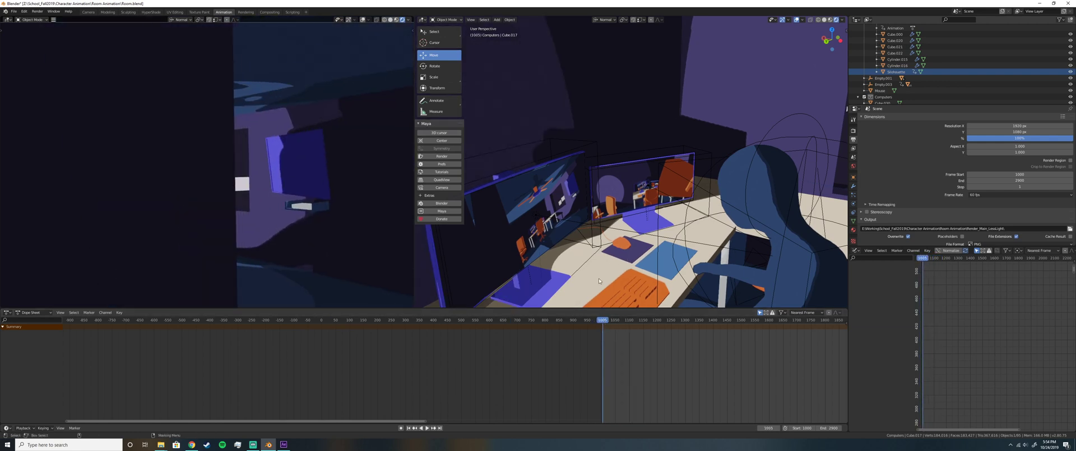
left_click_drag(675, 329, 688, 329)
key("space")
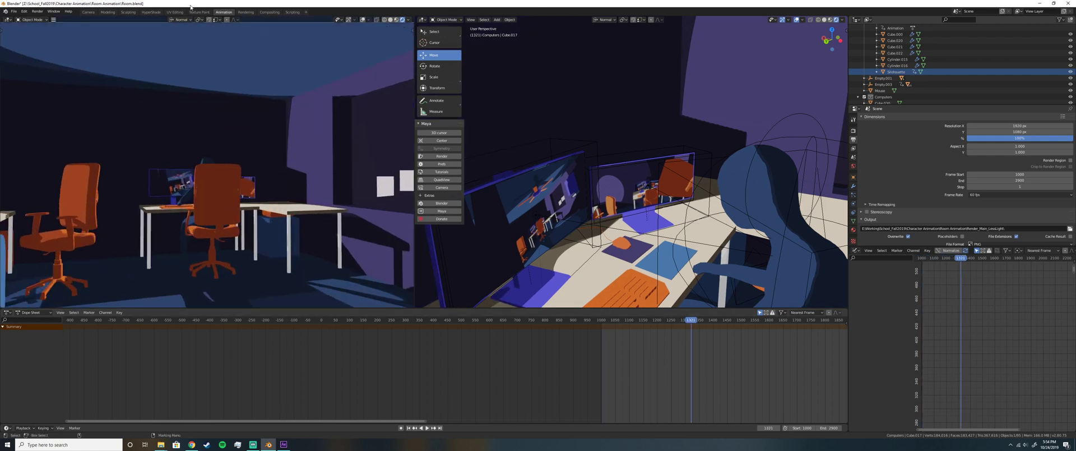
Return to the HyperShade workspace and move the UV Map node closer to the image sequence node
left_click(151, 11)
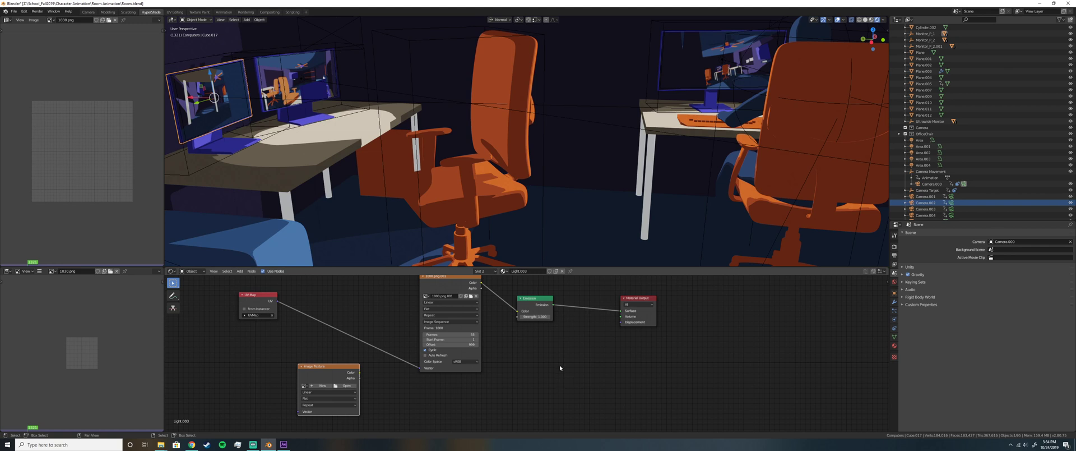
middle_click_drag(559, 370, 474, 346)
left_click_drag(417, 324, 481, 330)
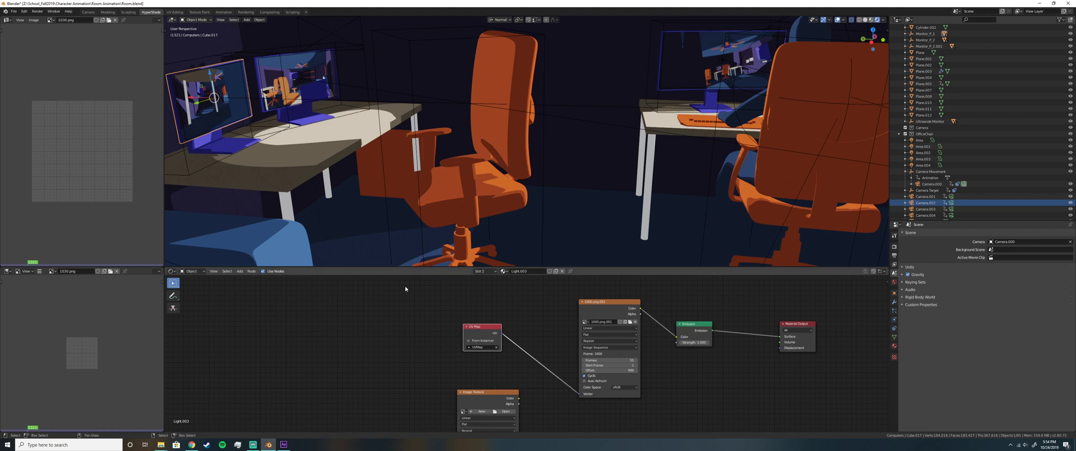
Switch the desk's nearer monitor to Edit Mode and isolate it in local view
right_click_drag(344, 193, 374, 212)
left_click(203, 102)
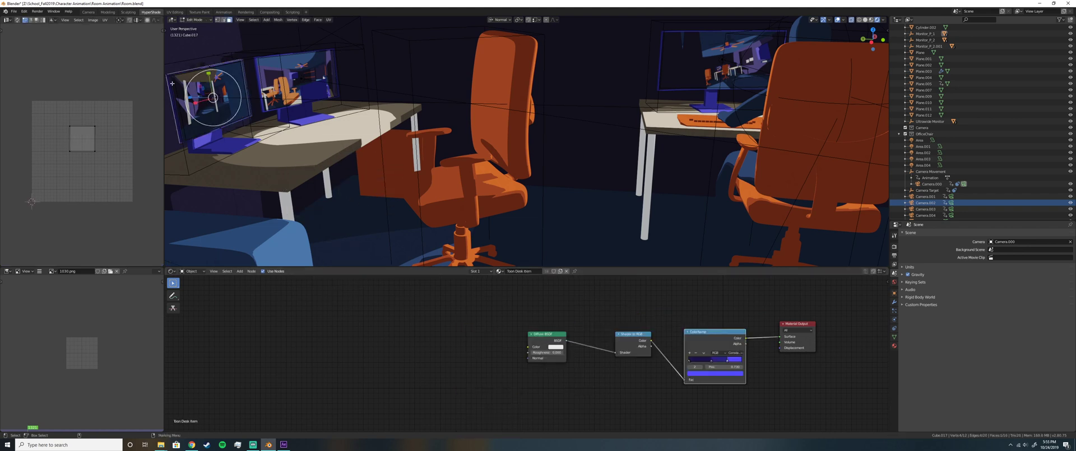
left_click(189, 127)
right_click_drag(189, 111, 219, 88)
middle_click_drag(264, 95, 538, 157, "alt")
scroll(538, 157, "up", 4)
key("slash")
Select the isolated monitor's front screen face and examine its image mapping from several angles
left_click_drag(644, 143, 560, 129, "alt")
right_click_drag(560, 129, 566, 144)
left_click(532, 145)
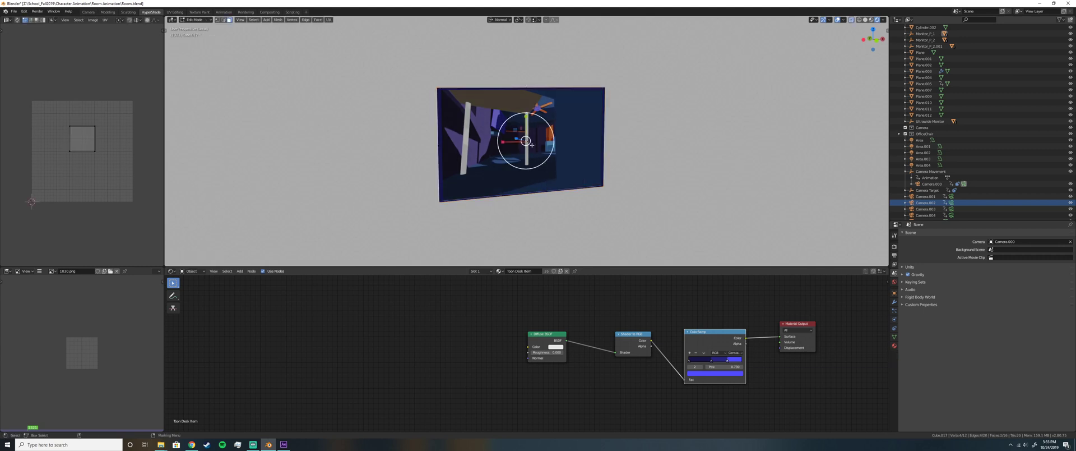
left_click(572, 165)
left_click(552, 157)
left_click_drag(563, 203, 569, 204, "alt")
middle_click_drag(569, 204, 527, 218)
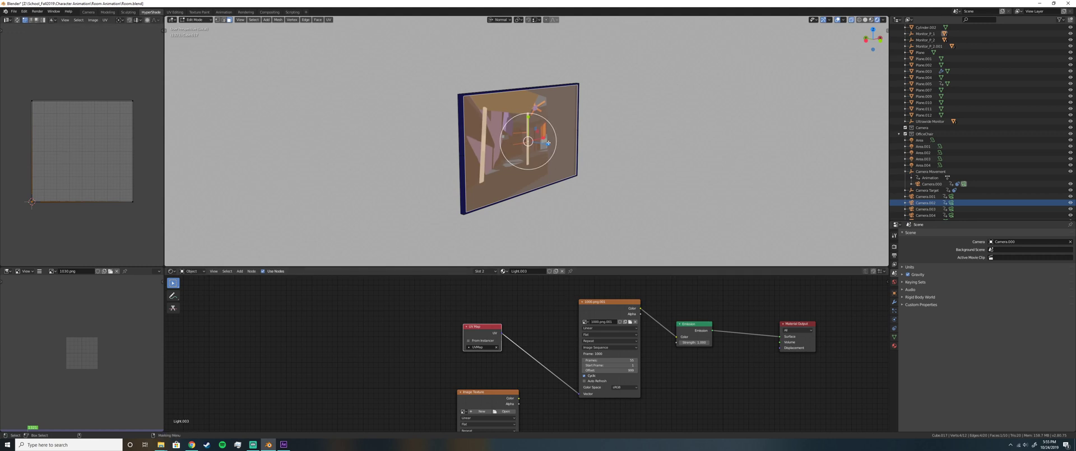
middle_click_drag(553, 146, 585, 170)
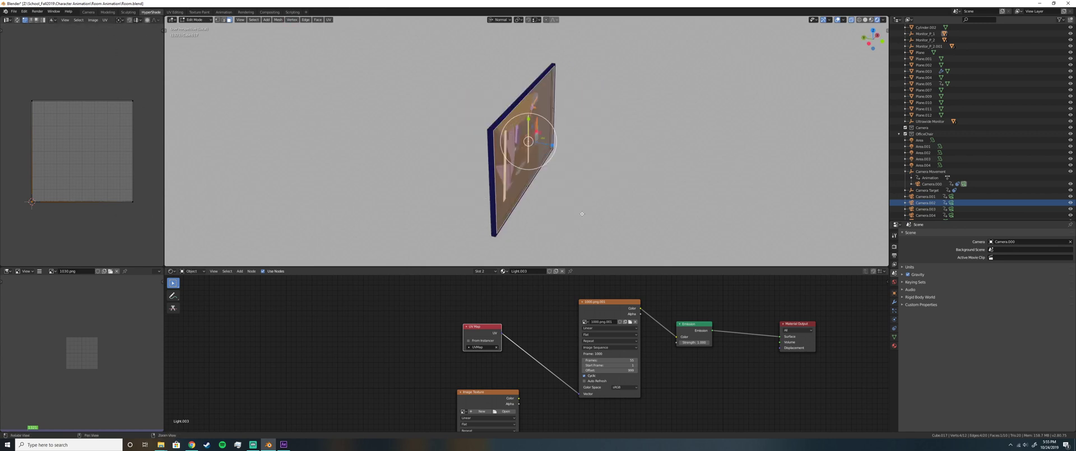
middle_click_drag(588, 213, 644, 213)
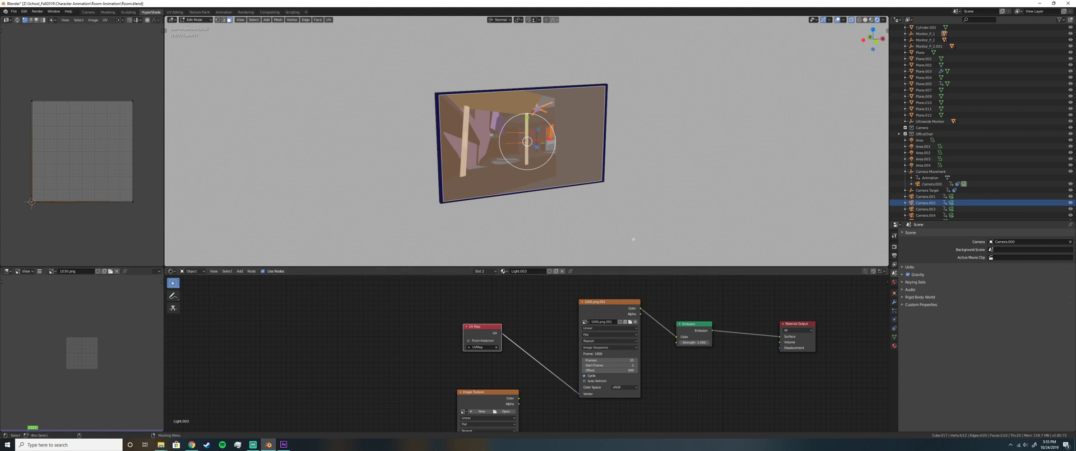
middle_click_drag(652, 217, 600, 207, "shift")
middle_click_drag(431, 208, 454, 210)
Rename the monitor mesh's UV map as Screen and choose Screen in the UV Map node
left_click_drag(478, 332, 471, 330)
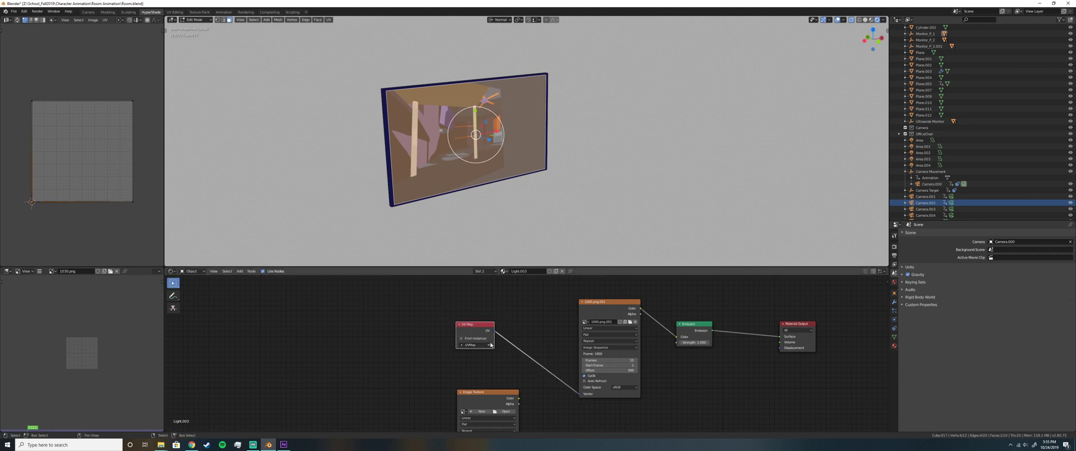
left_click(465, 345)
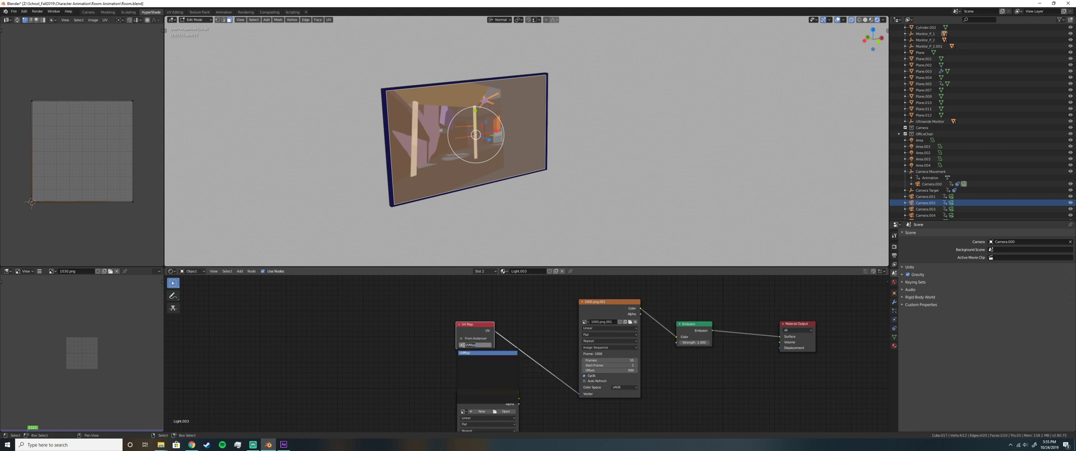
left_click(895, 328)
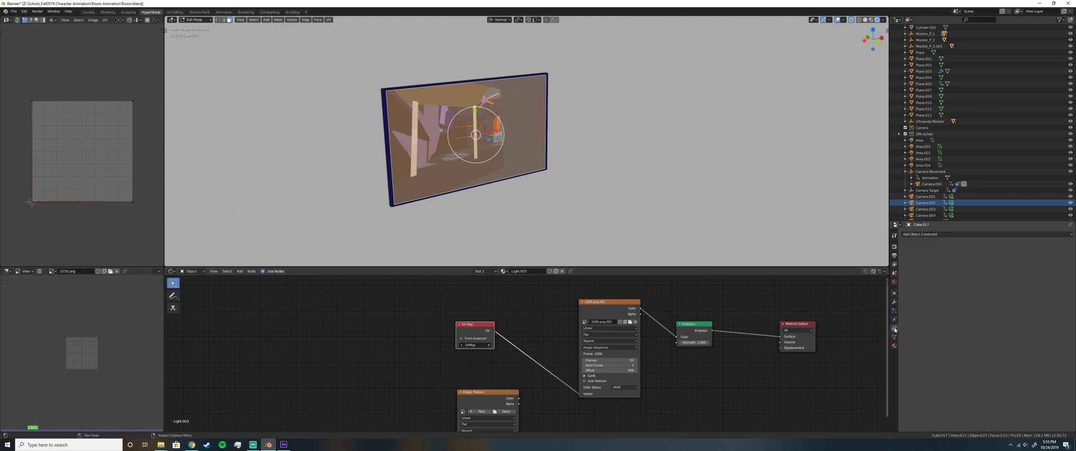
left_click(894, 336)
left_click(908, 319)
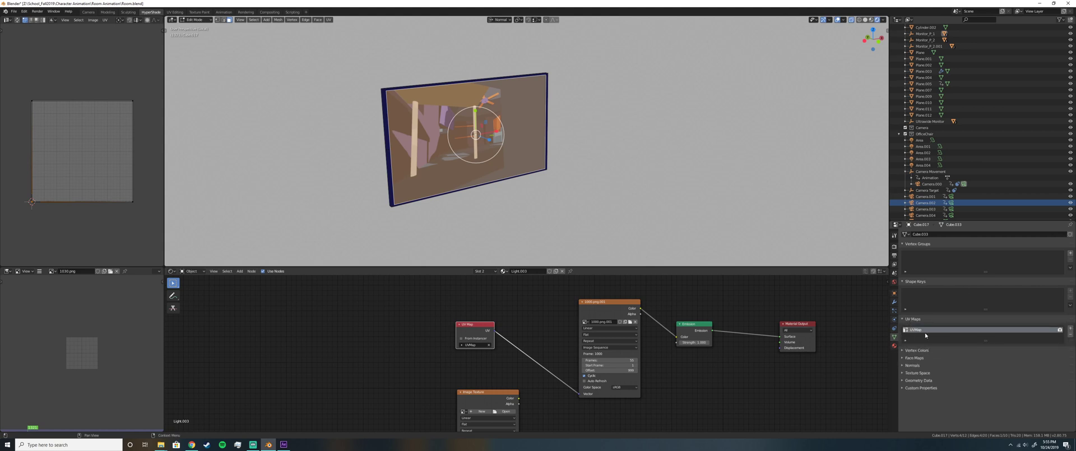
double_click(916, 330)
type("Screen")
key("Return")
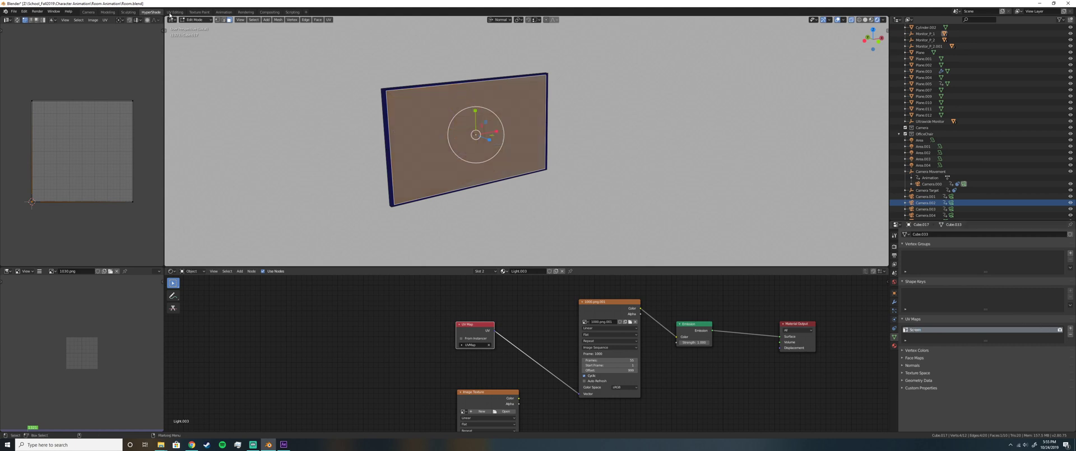
left_click(486, 344)
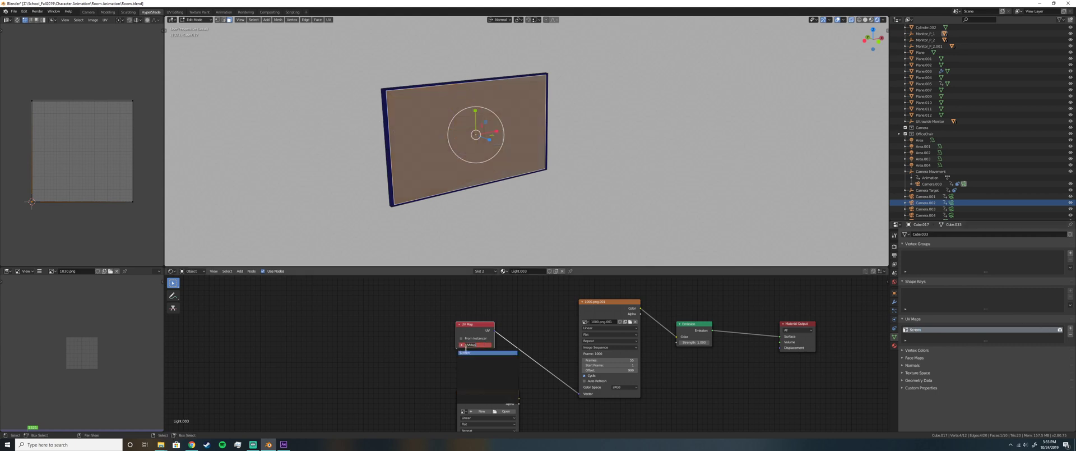
left_click(467, 352)
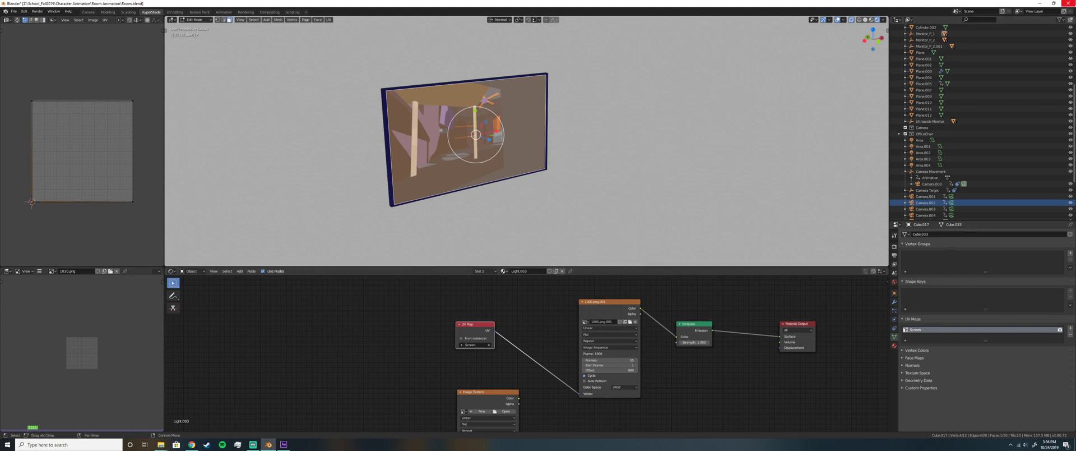
Close Blender discarding the changes, switch to After Effects, and show the composition with the rendered loop clip
left_click(1064, 3)
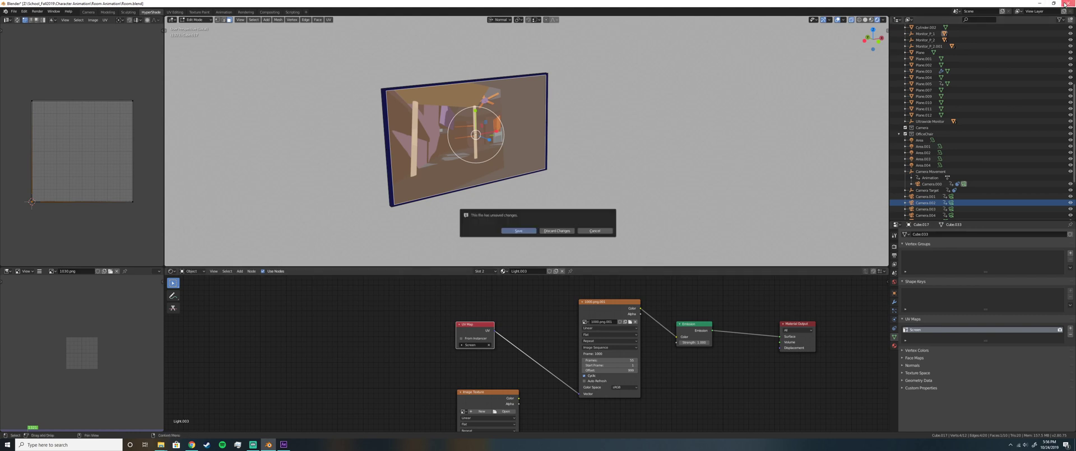
left_click(564, 232)
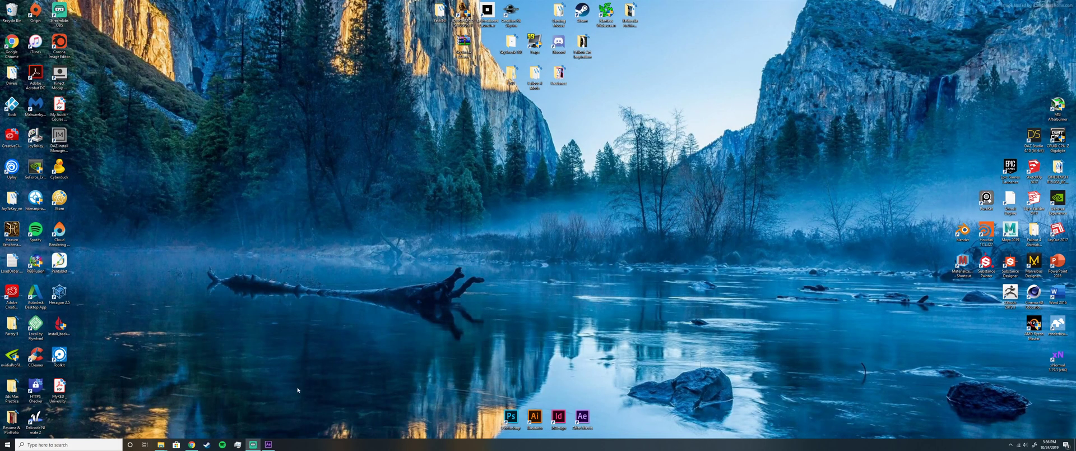
left_click(268, 444)
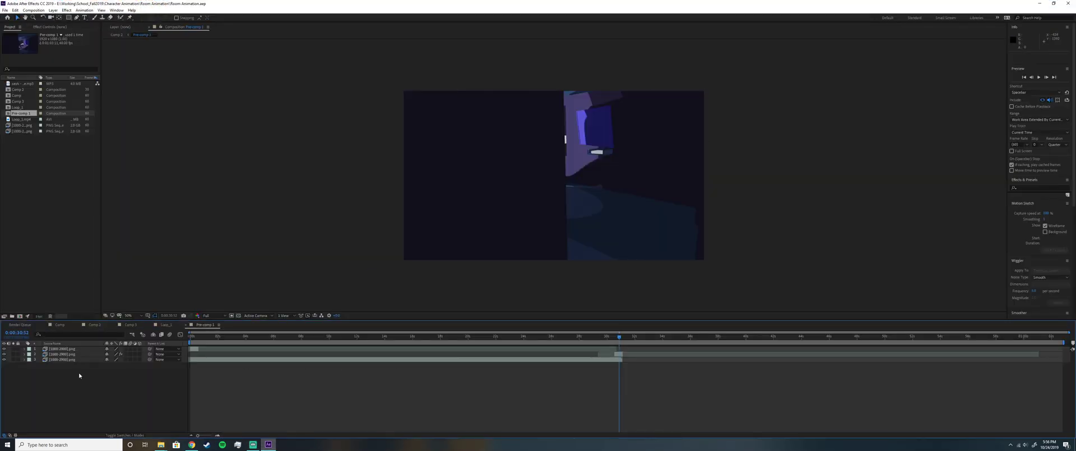
left_click(165, 324)
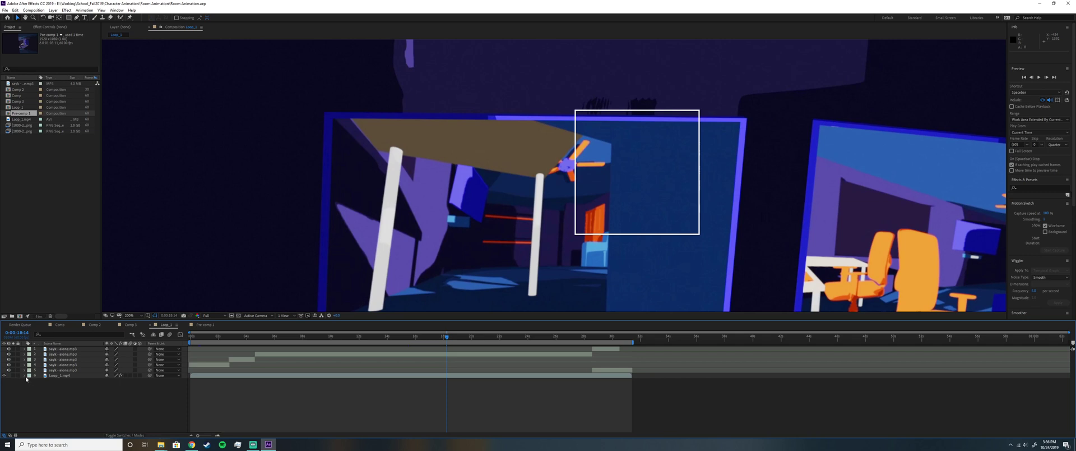
Expand the loop clip layer's effects, return the playhead to 0:00:00:00, and show the whole frame
left_click(24, 375)
left_click(54, 360)
left_click_drag(447, 336, 549, 337)
left_click_drag(488, 364, 185, 362)
scroll(576, 174, "down", 2)
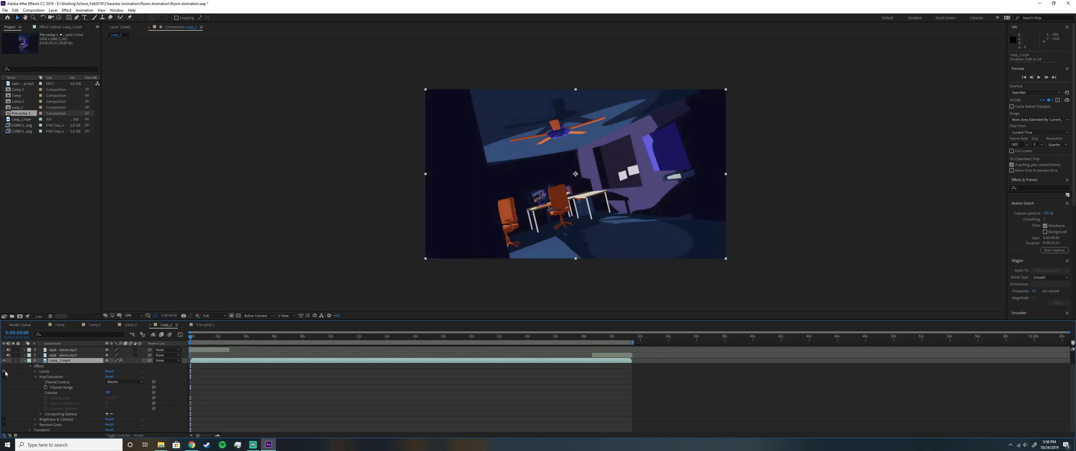
Try different input black and gamma levels in the clip's Levels effect, and view the available Color Correction effects
left_click(45, 372)
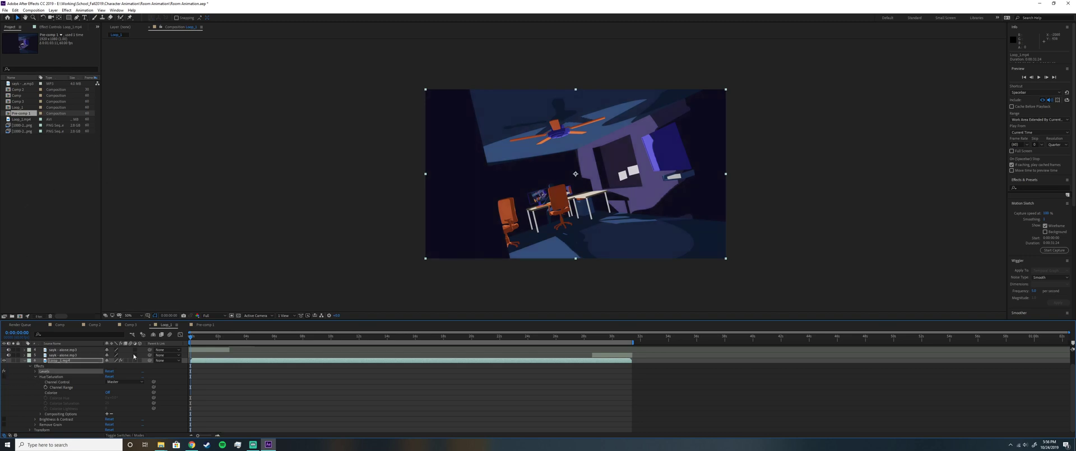
double_click(45, 372)
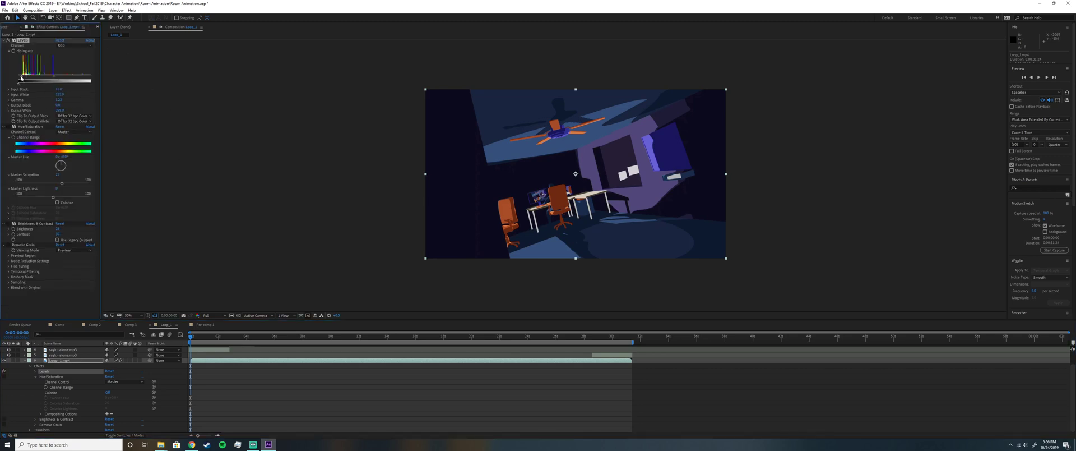
left_click_drag(21, 78, 57, 78)
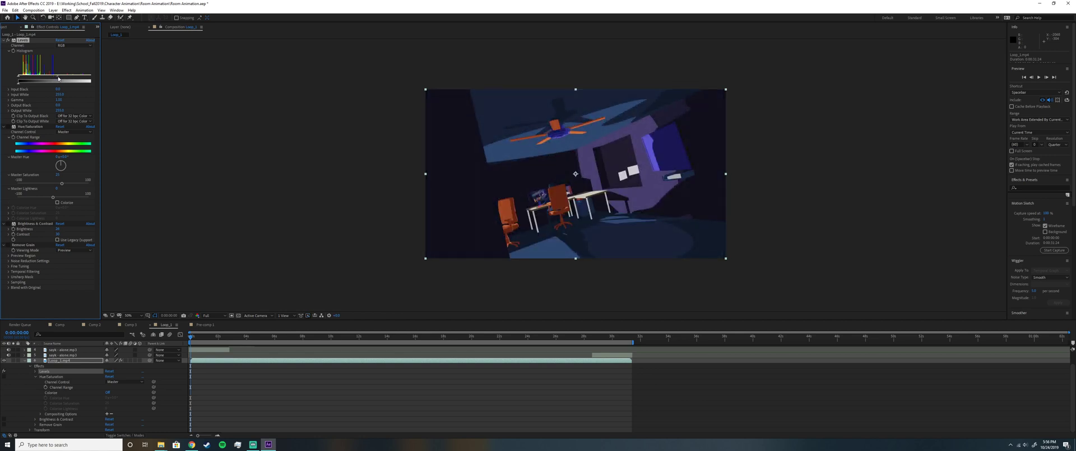
left_click_drag(59, 79, 55, 78)
left_click(66, 10)
mouse_move(83, 83)
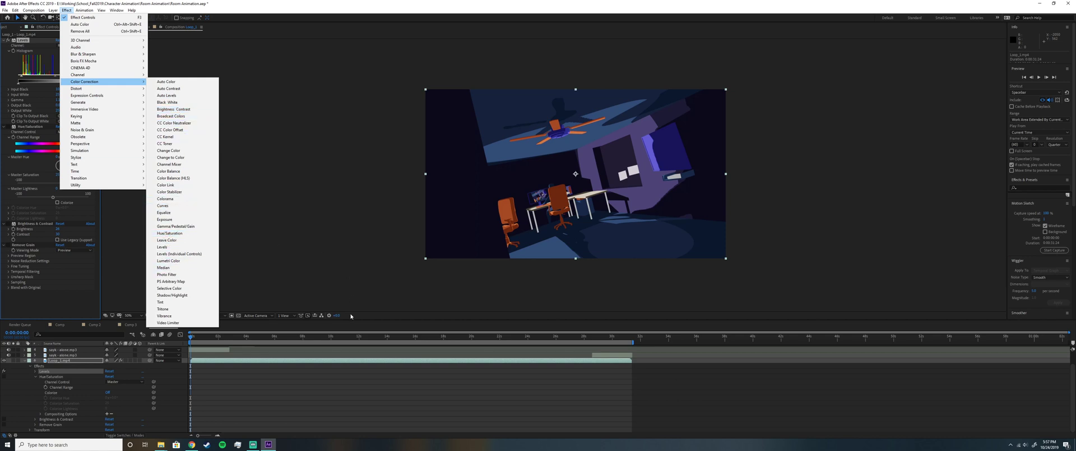
Enable the clip's Hue/Saturation effect, try a lower Master Saturation, and compare the image with the effect off and on
left_click(52, 376)
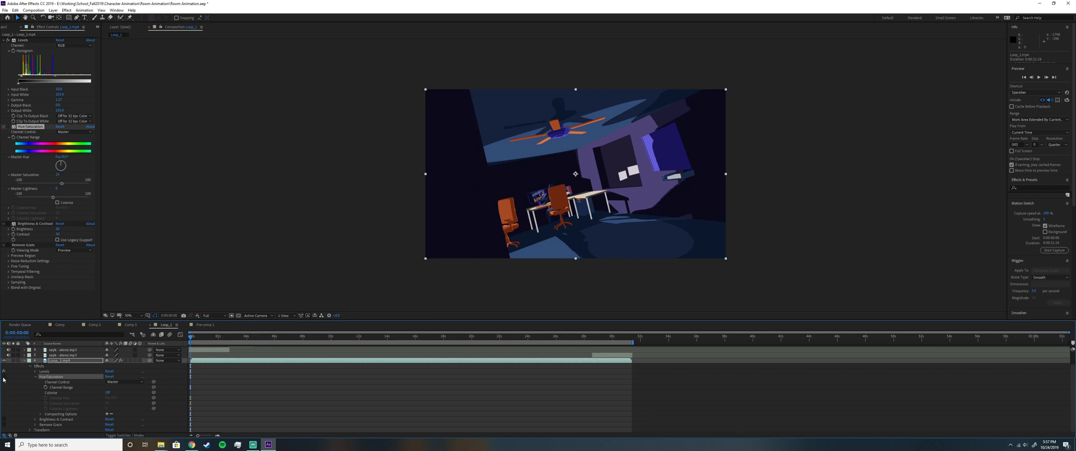
left_click_drag(62, 185, 57, 186)
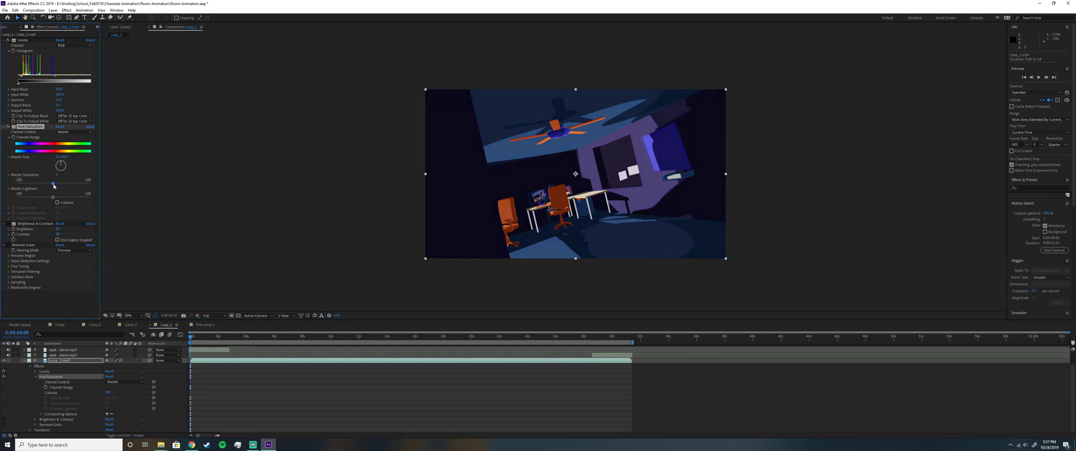
left_click_drag(54, 186, 63, 186)
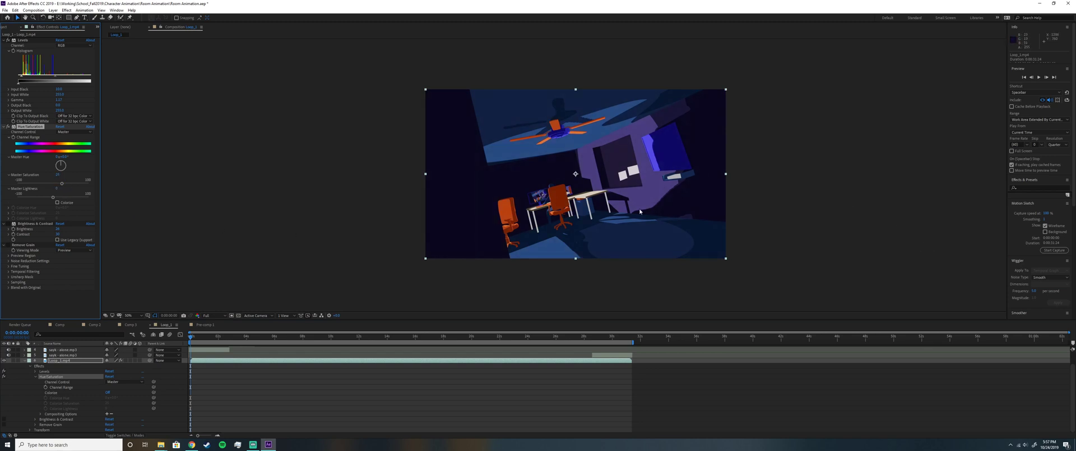
left_click(4, 376)
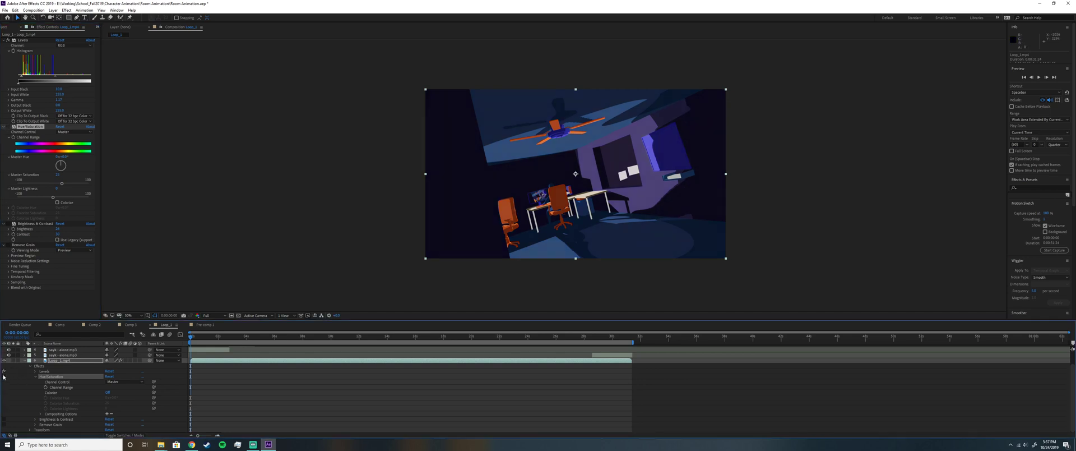
left_click(4, 376)
left_click(4, 376)
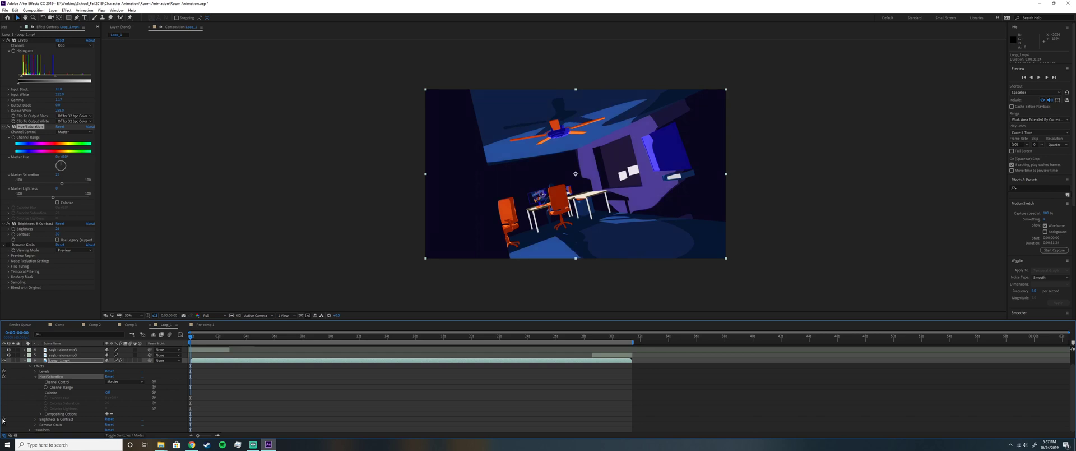
Enable the clip's Brightness & Contrast effect and try different brightness and contrast values
left_click(50, 420)
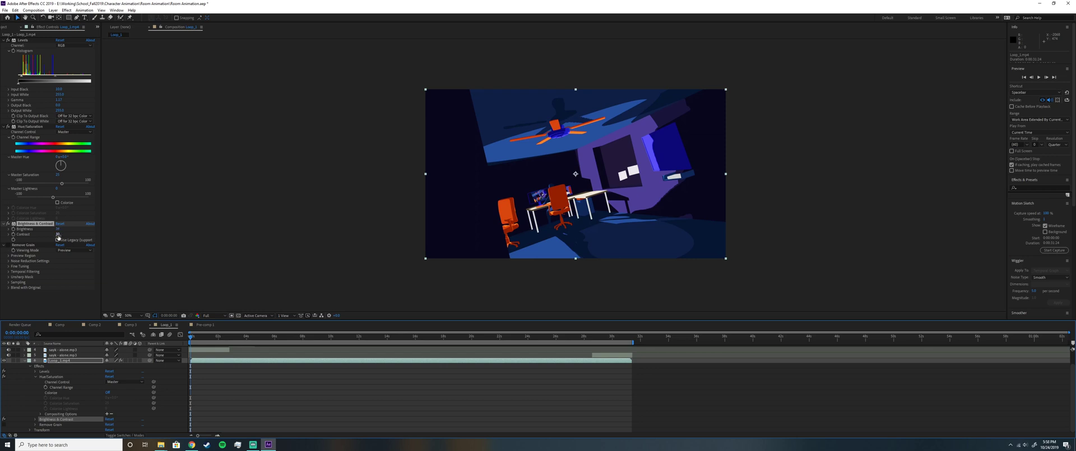
mouse_move(58, 228)
left_mouse_down()
mouse_move(48, 229)
mouse_move(69, 231)
left_mouse_up()
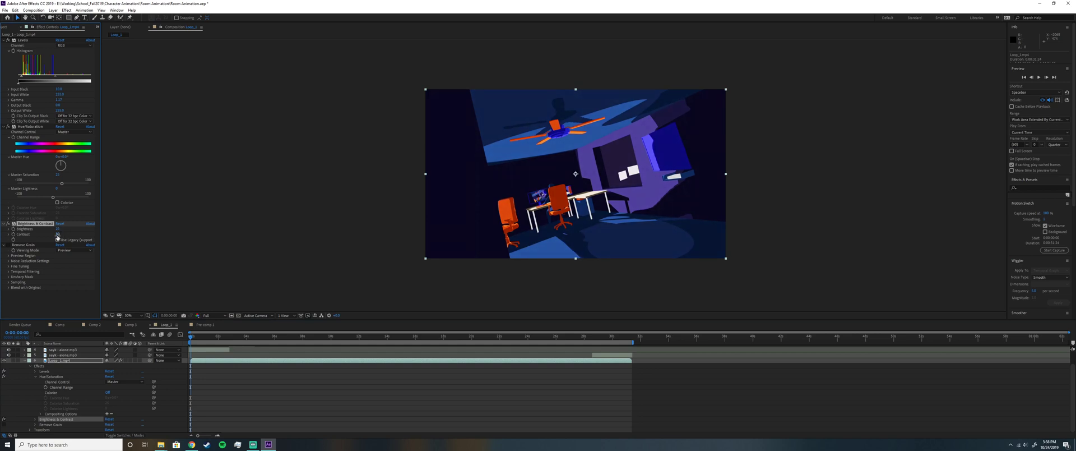
left_click_drag(58, 234, 127, 236)
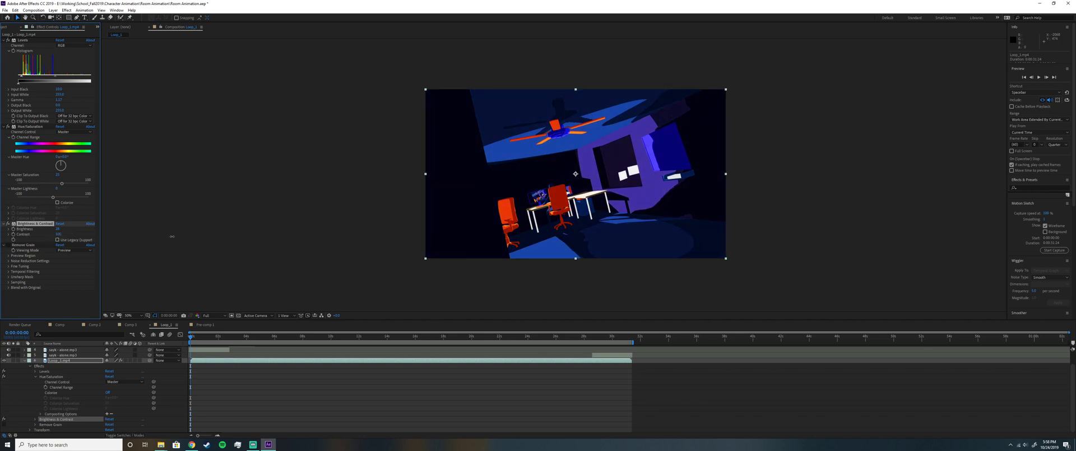
left_click_drag(172, 236, 147, 238)
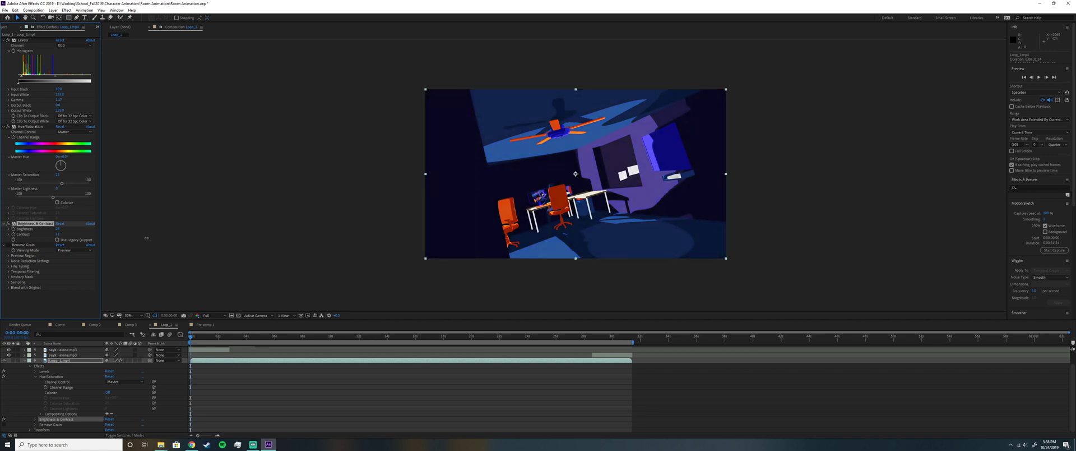